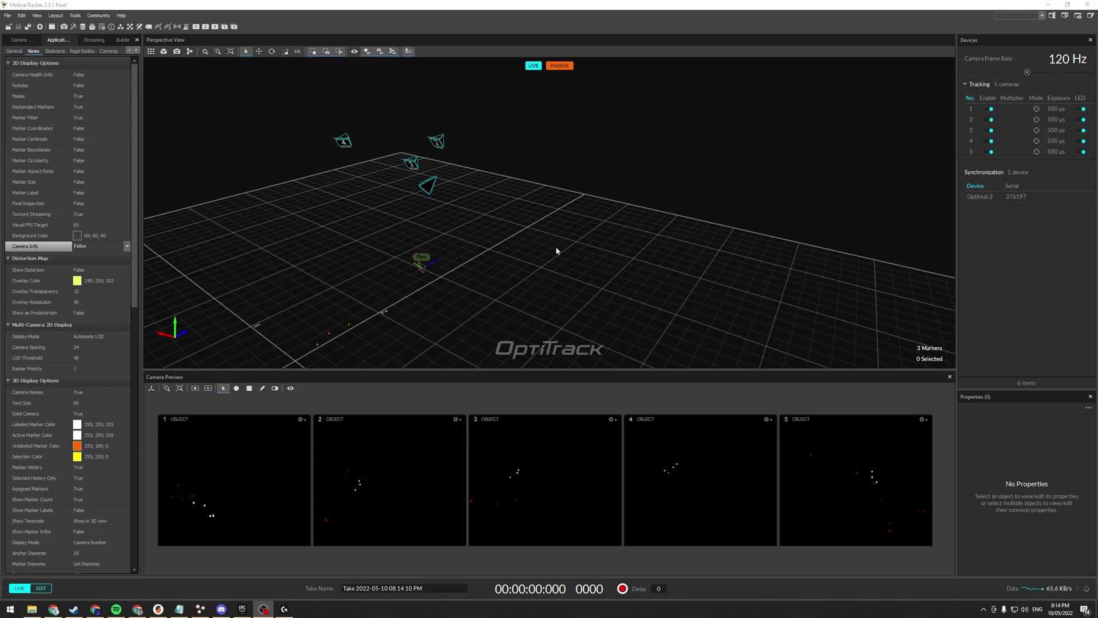
Step: Orbit the capture volume to a flatter angle and box-select the tracked object's four markers
{"action": "right_click_drag", "start_coordinate": [522, 277], "coordinate": [492, 280]}
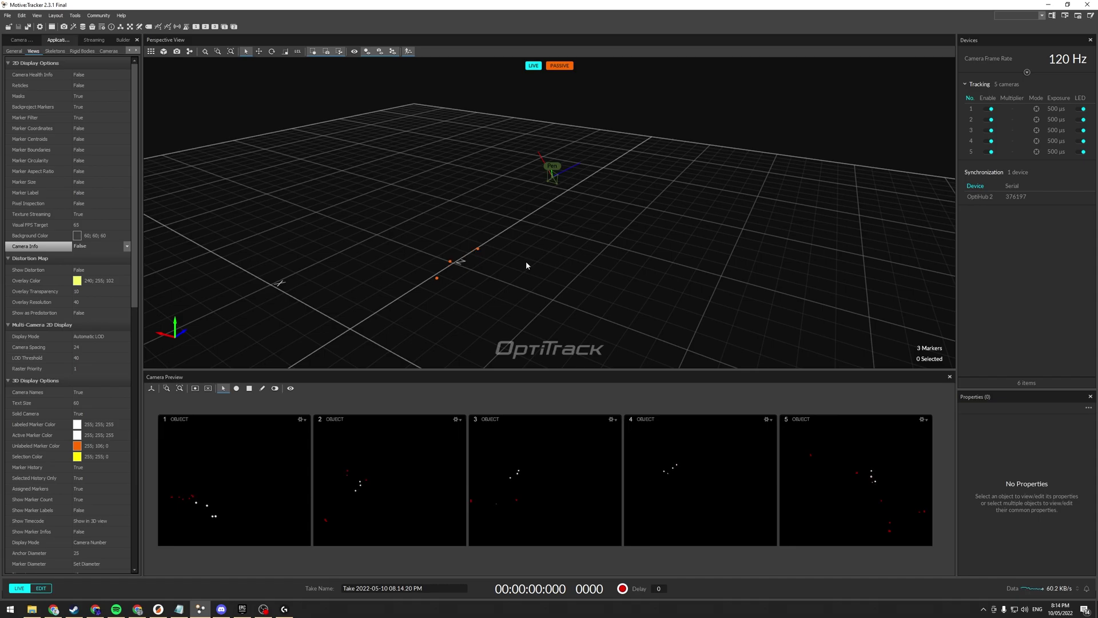
{"action": "right_click_drag", "start_coordinate": [478, 193], "coordinate": [396, 273]}
{"action": "right_click_drag", "start_coordinate": [426, 223], "coordinate": [493, 257]}
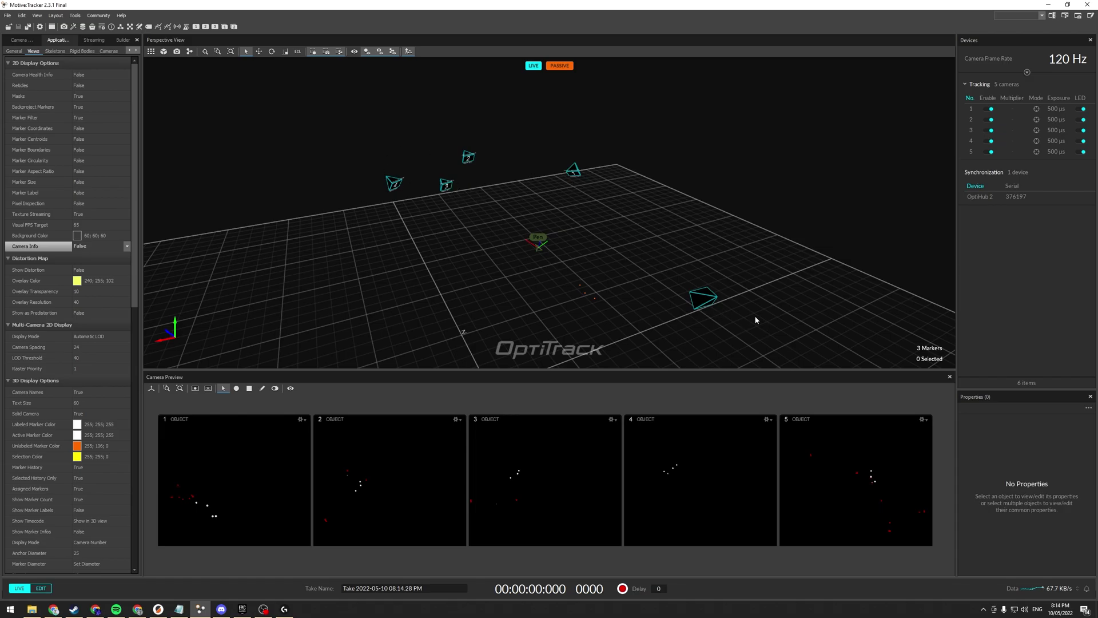
{"action": "right_click_drag", "start_coordinate": [508, 268], "coordinate": [655, 239]}
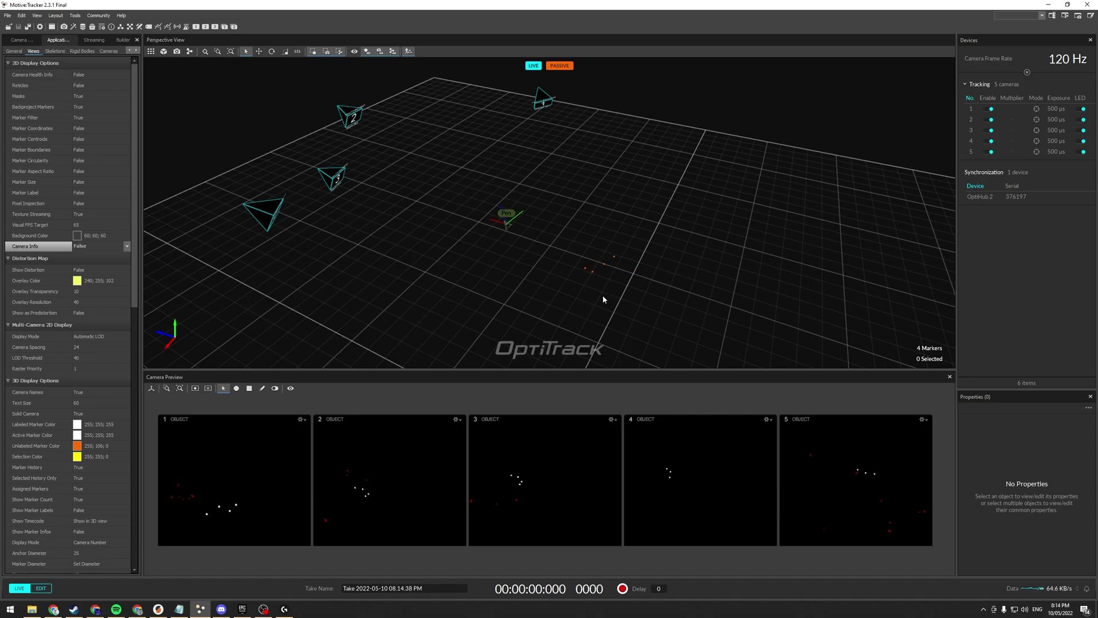
{"action": "left_click_drag", "start_coordinate": [569, 235], "coordinate": [821, 328]}
{"action": "right_click_drag", "start_coordinate": [821, 329], "coordinate": [698, 313]}
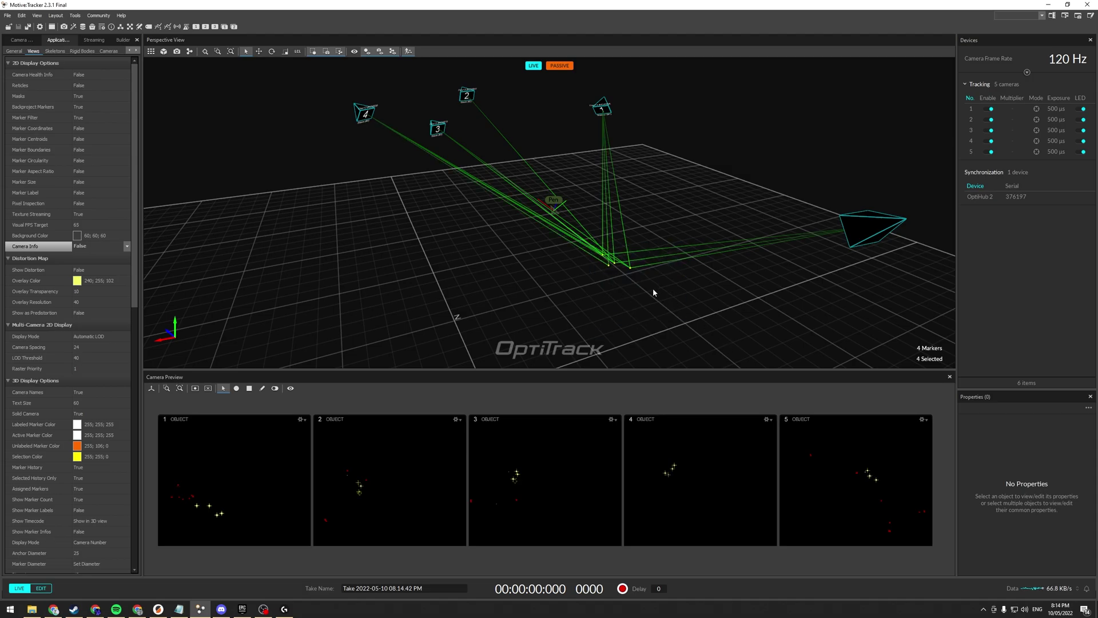
Step: Zoom in on the markers, box-select the group below the cameras, orbit around them, then zoom back out
{"action": "scroll", "coordinate": [653, 291], "scroll_direction": "up", "scroll_amount": 5}
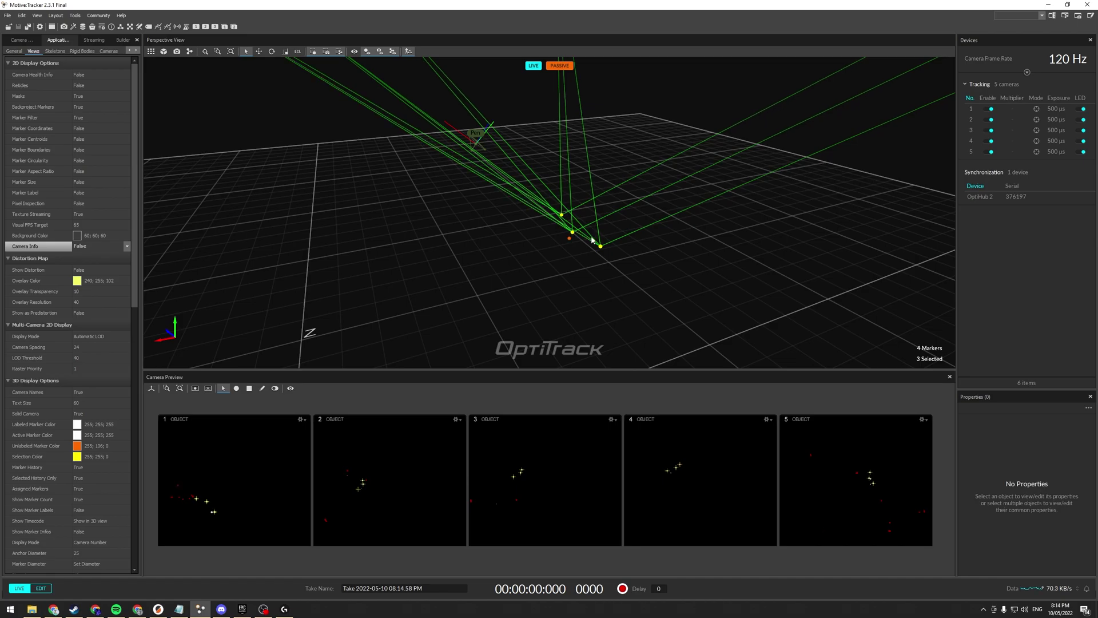
{"action": "mouse_move", "coordinate": [519, 179]}
{"action": "left_mouse_down"}
{"action": "mouse_move", "coordinate": [777, 375]}
{"action": "mouse_move", "coordinate": [803, 329]}
{"action": "left_mouse_up"}
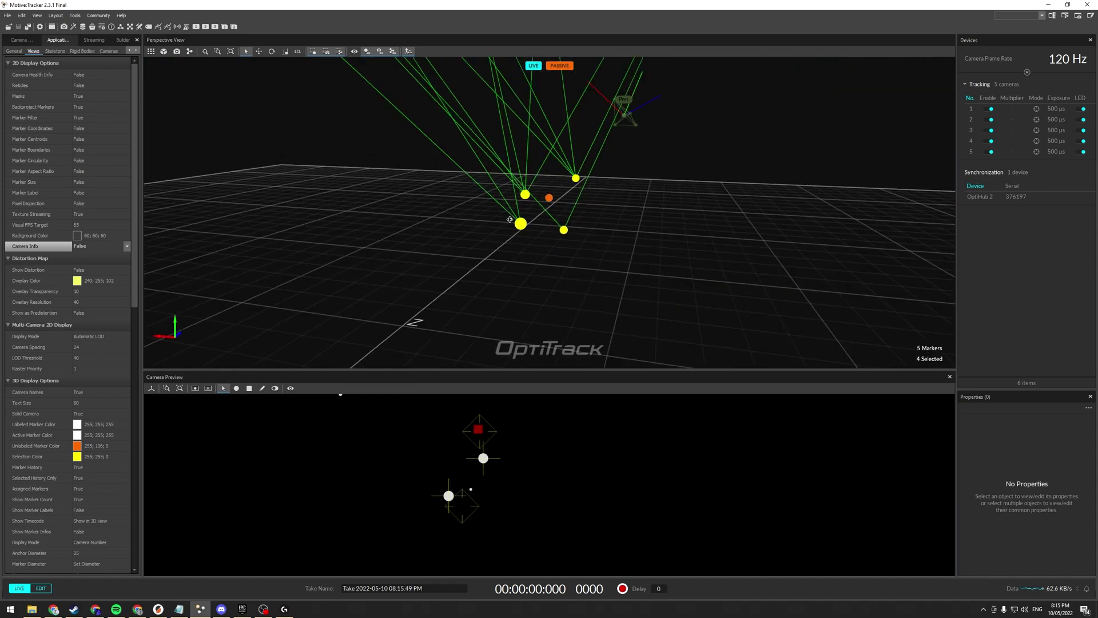
{"action": "right_click_drag", "start_coordinate": [515, 228], "coordinate": [421, 287]}
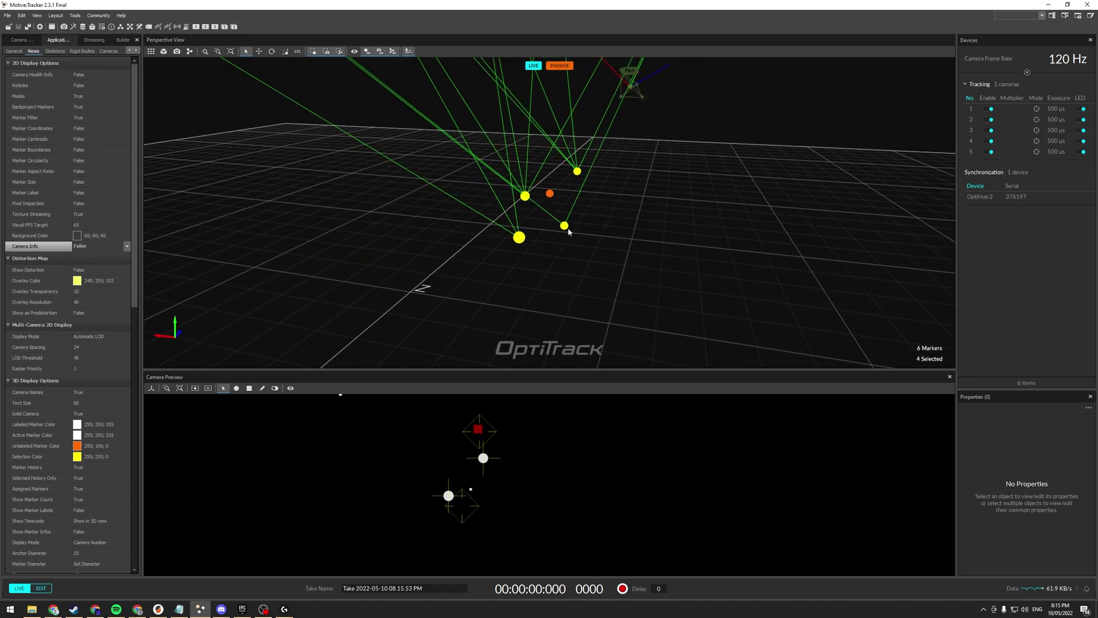
{"action": "scroll", "coordinate": [557, 486], "scroll_direction": "down", "scroll_amount": 5}
Step: In Builder's Create tab, build the rigid body 'Camera' from the four selected markers
{"action": "left_click", "coordinate": [16, 40]}
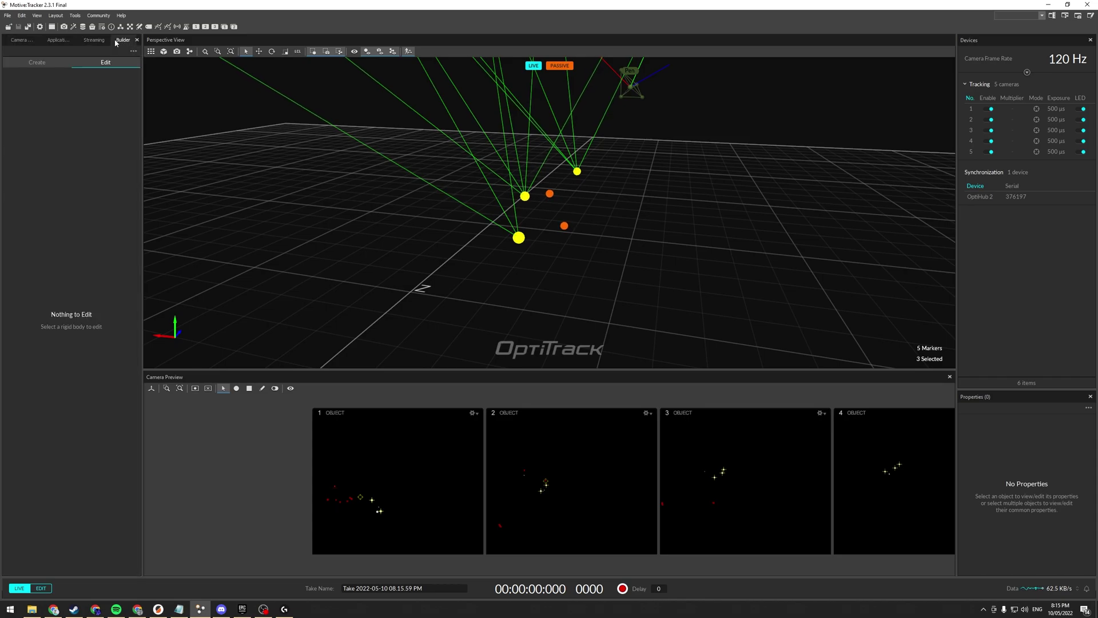
{"action": "left_click", "coordinate": [36, 62]}
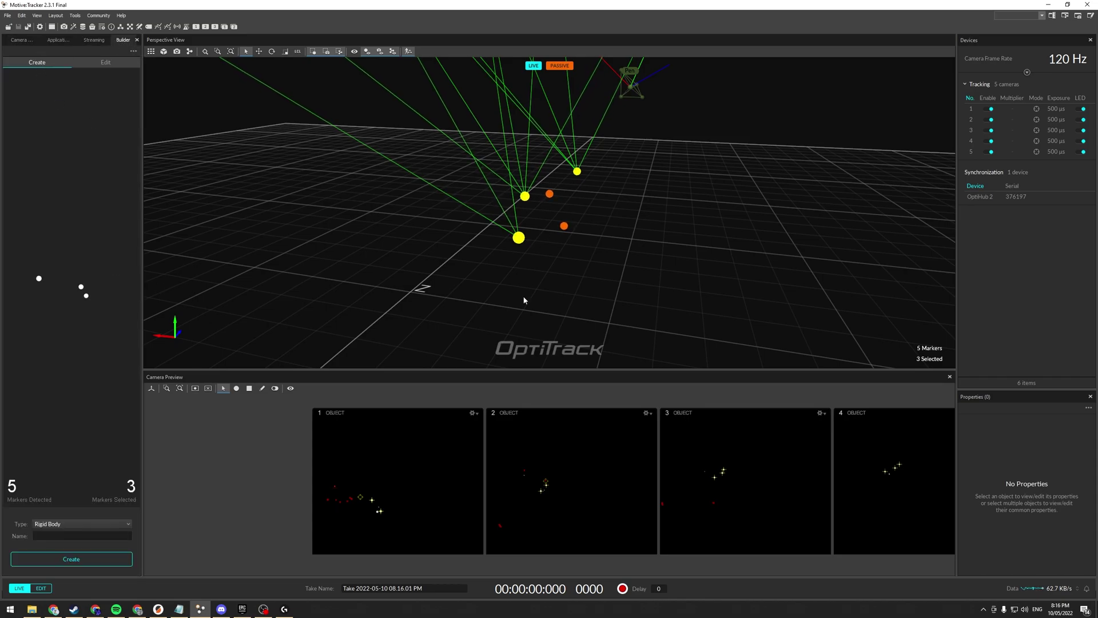
{"action": "right_click_drag", "start_coordinate": [518, 321], "coordinate": [446, 312]}
{"action": "right_click_drag", "start_coordinate": [545, 267], "coordinate": [567, 233]}
{"action": "right_click_drag", "start_coordinate": [553, 292], "coordinate": [594, 297]}
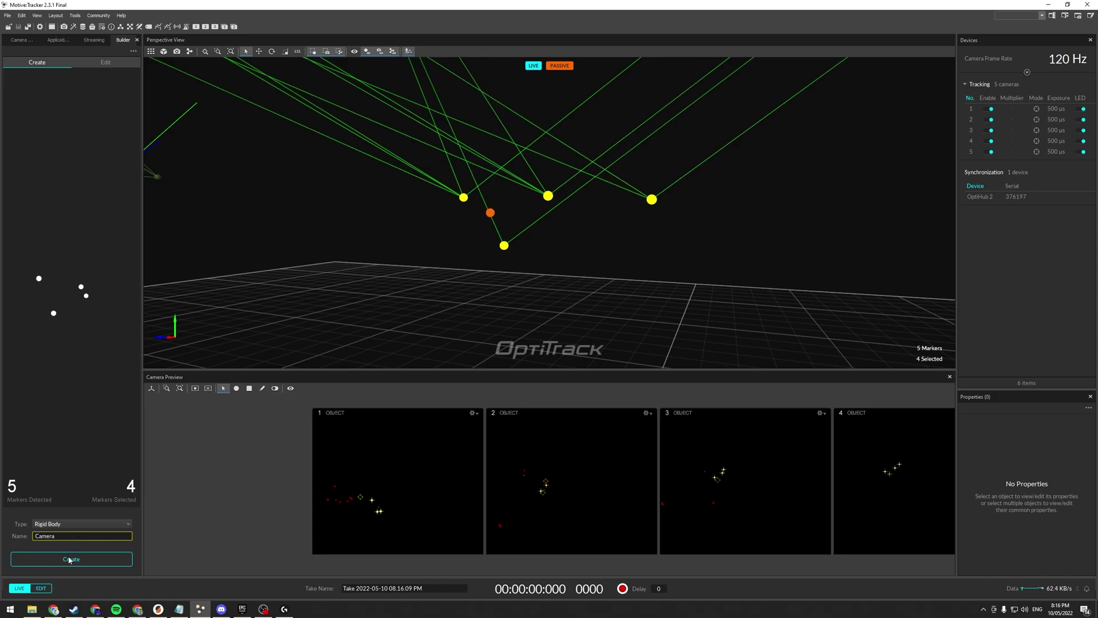
{"action": "left_click", "coordinate": [69, 559]}
{"action": "right_click_drag", "start_coordinate": [306, 282], "coordinate": [398, 285]}
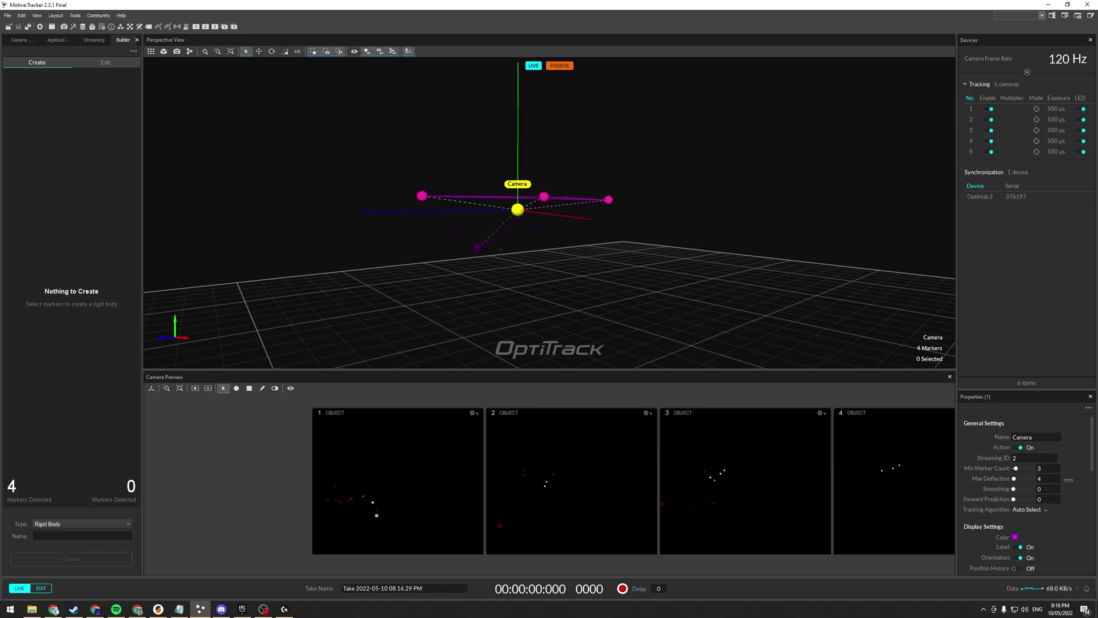
Step: Zoom out and orbit to inspect the Camera and Pen rigid bodies
{"action": "key", "text": "alt+Tab"}
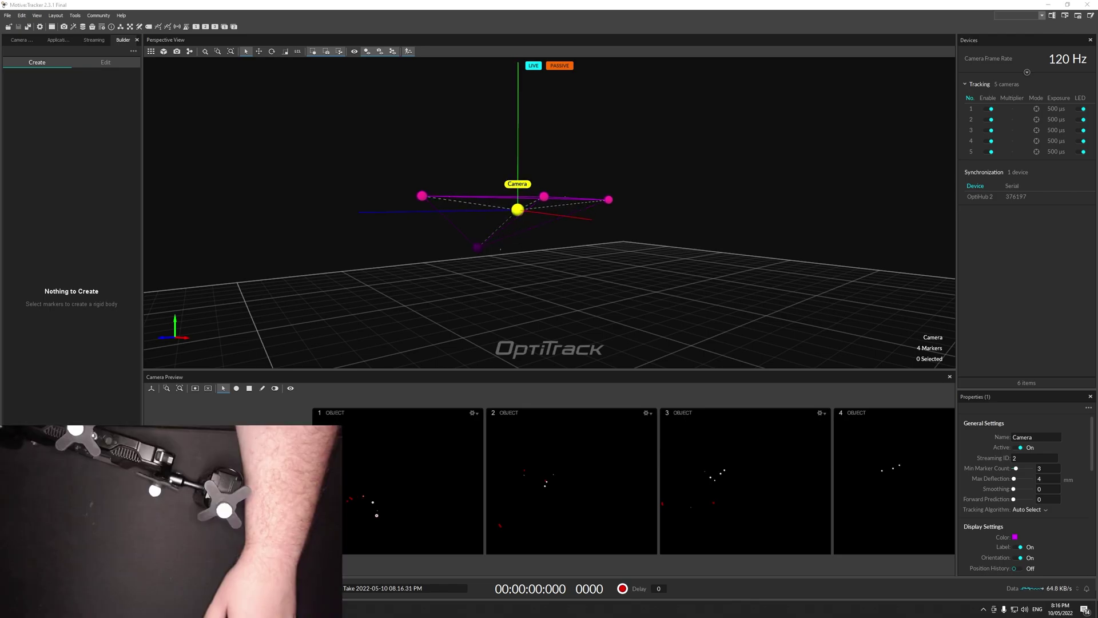
{"action": "scroll", "coordinate": [661, 316], "scroll_direction": "down", "scroll_amount": 5}
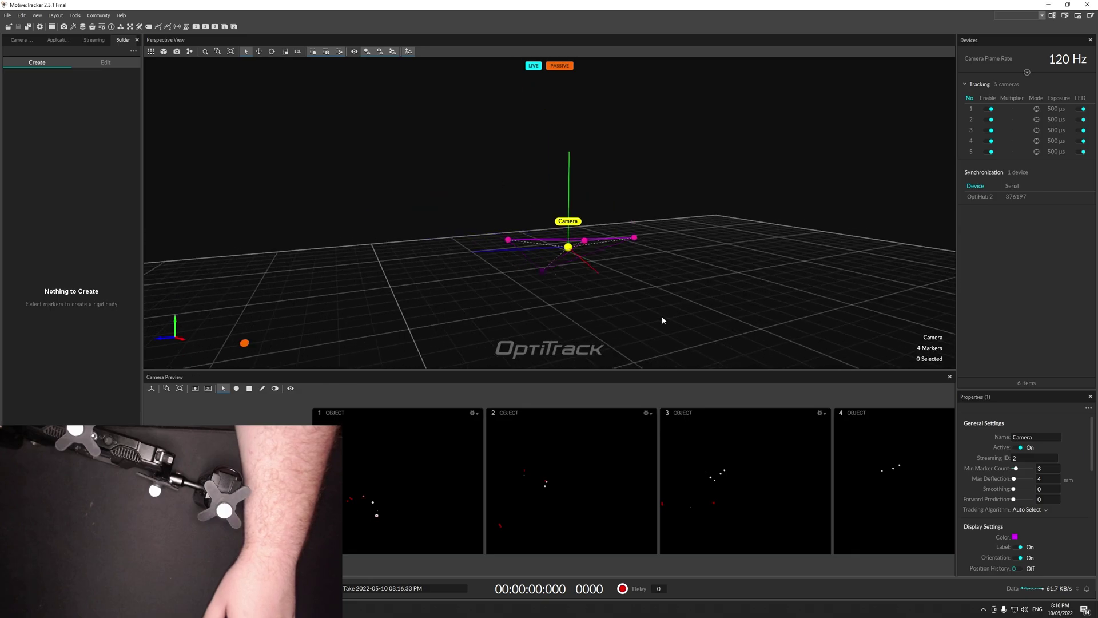
{"action": "right_click_drag", "start_coordinate": [663, 319], "coordinate": [675, 296]}
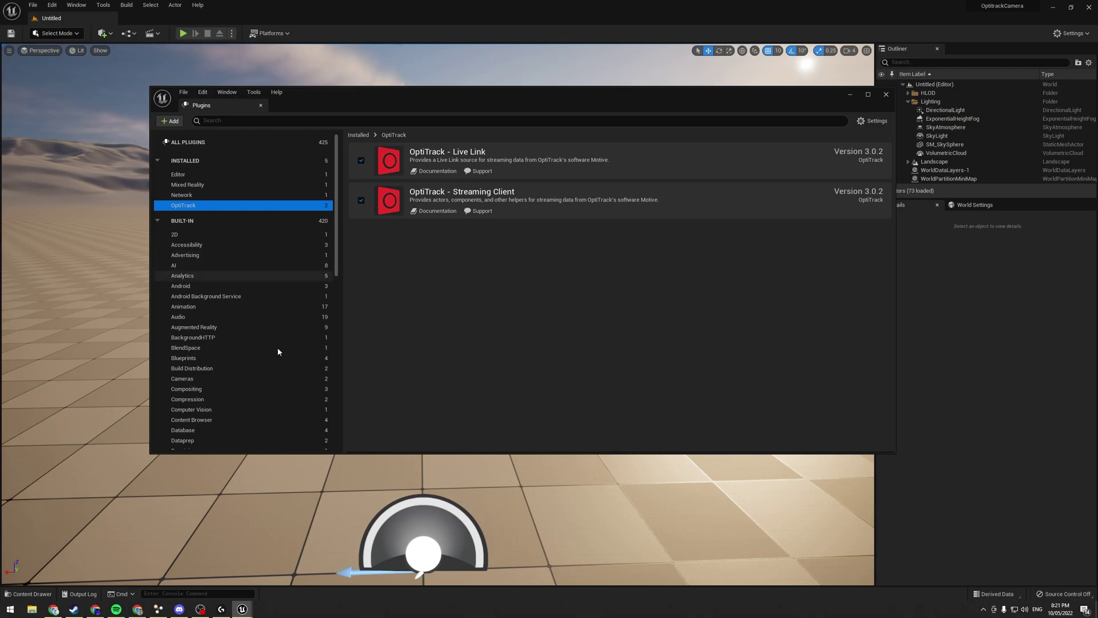
Step: Close the Plugins window, then open and dock the Live Link panel from Window > Virtual Production
{"action": "left_click_drag", "start_coordinate": [405, 106], "coordinate": [338, 119]}
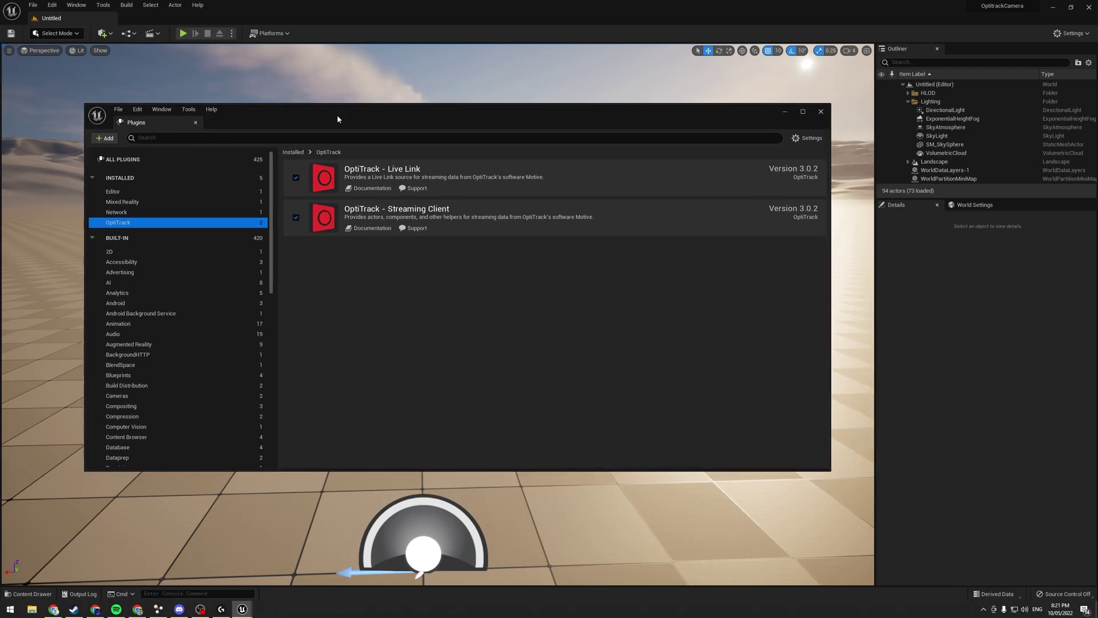
{"action": "left_click", "coordinate": [823, 115]}
{"action": "left_click", "coordinate": [76, 5]}
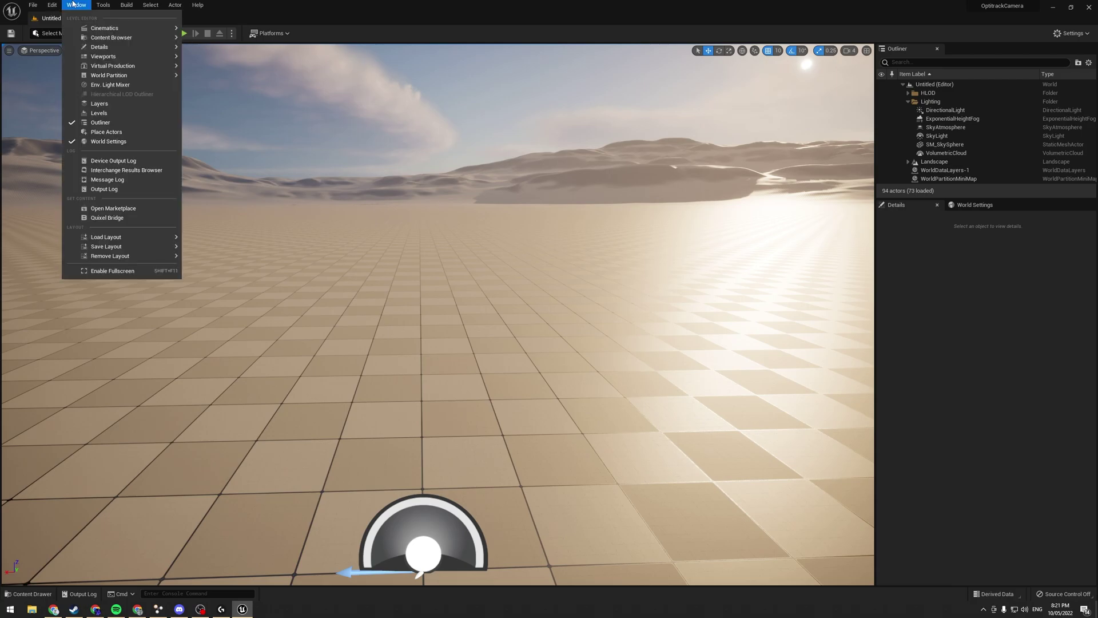
{"action": "mouse_move", "coordinate": [95, 28]}
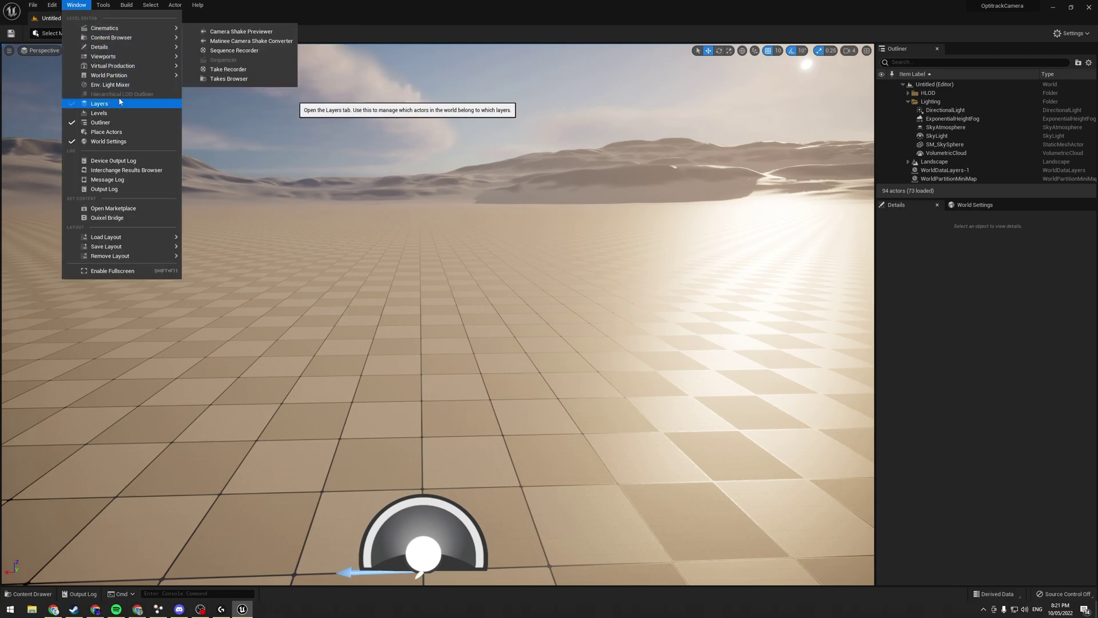
{"action": "mouse_move", "coordinate": [177, 76]}
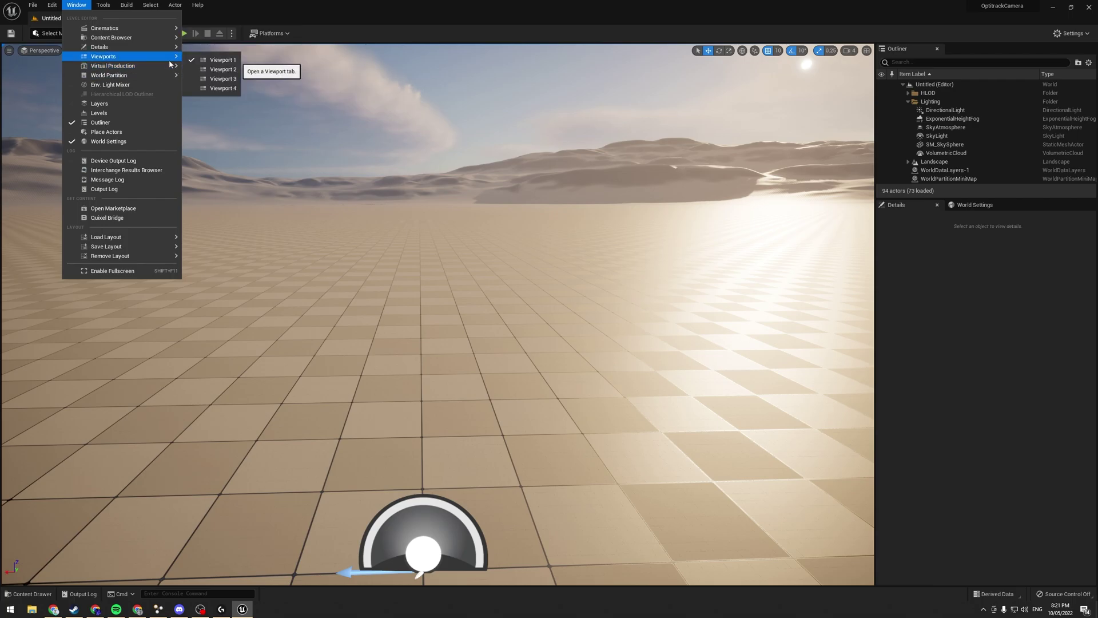
{"action": "mouse_move", "coordinate": [142, 66]}
{"action": "left_click", "coordinate": [216, 69]}
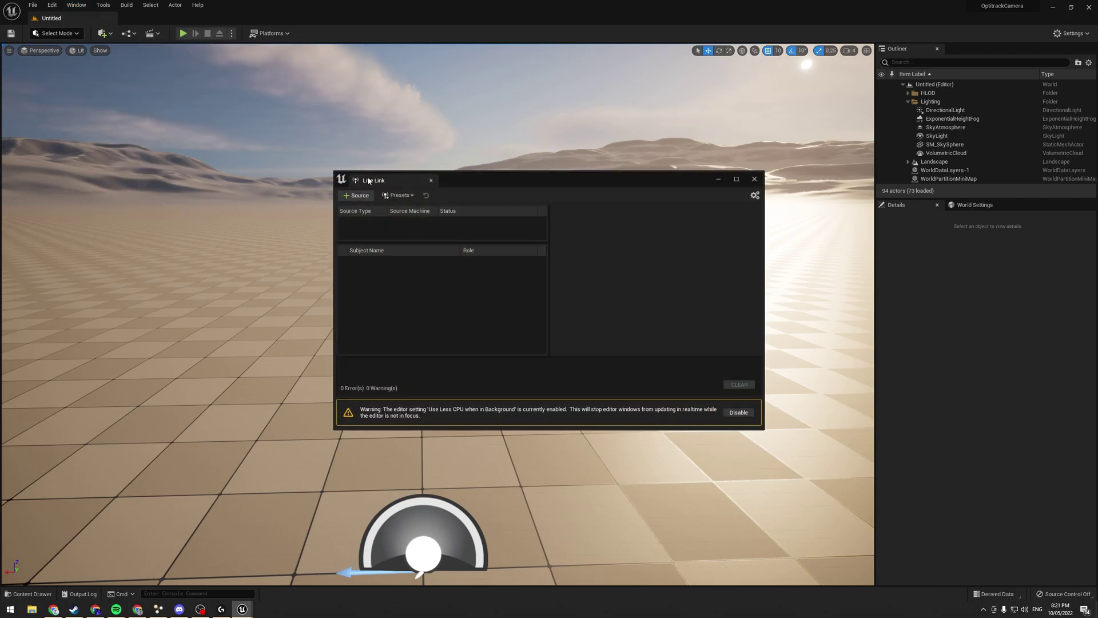
{"action": "left_click_drag", "start_coordinate": [373, 181], "coordinate": [995, 211]}
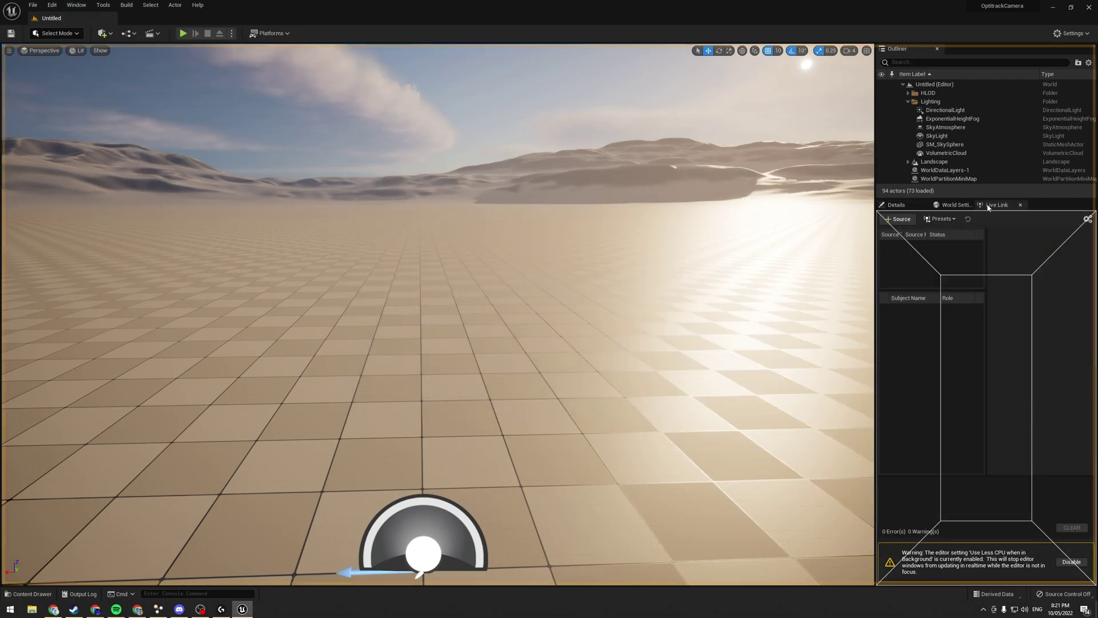
Step: Dismiss the CPU warning, add an OptiTrack Live Link source, and inspect its Pen and Camera subjects
{"action": "left_click", "coordinate": [1073, 564]}
{"action": "left_click", "coordinate": [905, 218]}
{"action": "mouse_move", "coordinate": [924, 253]}
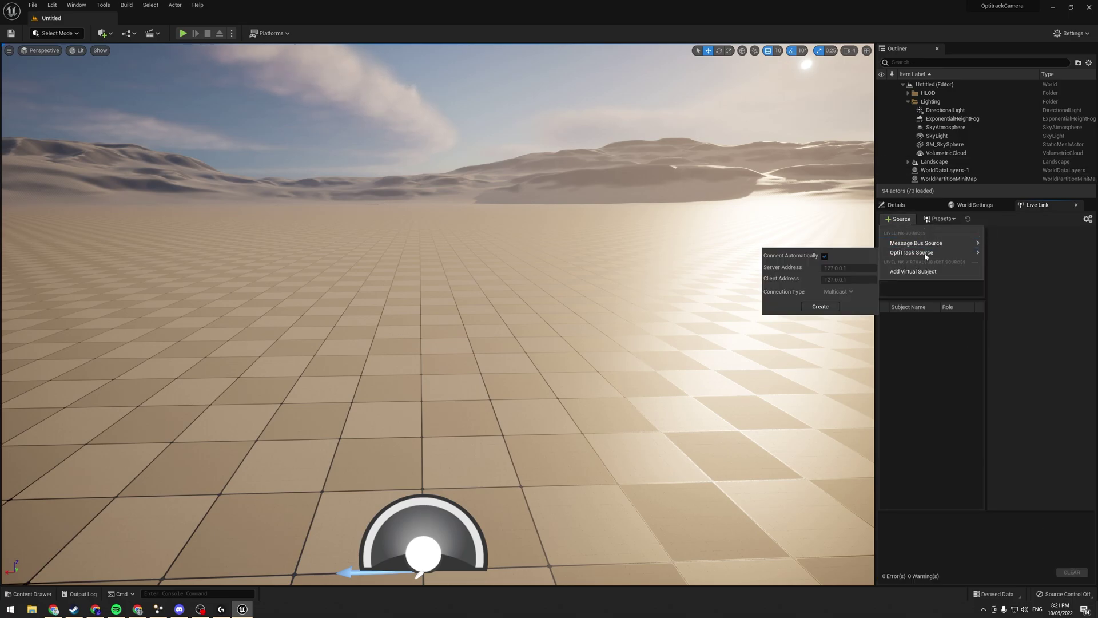
{"action": "left_click", "coordinate": [823, 306]}
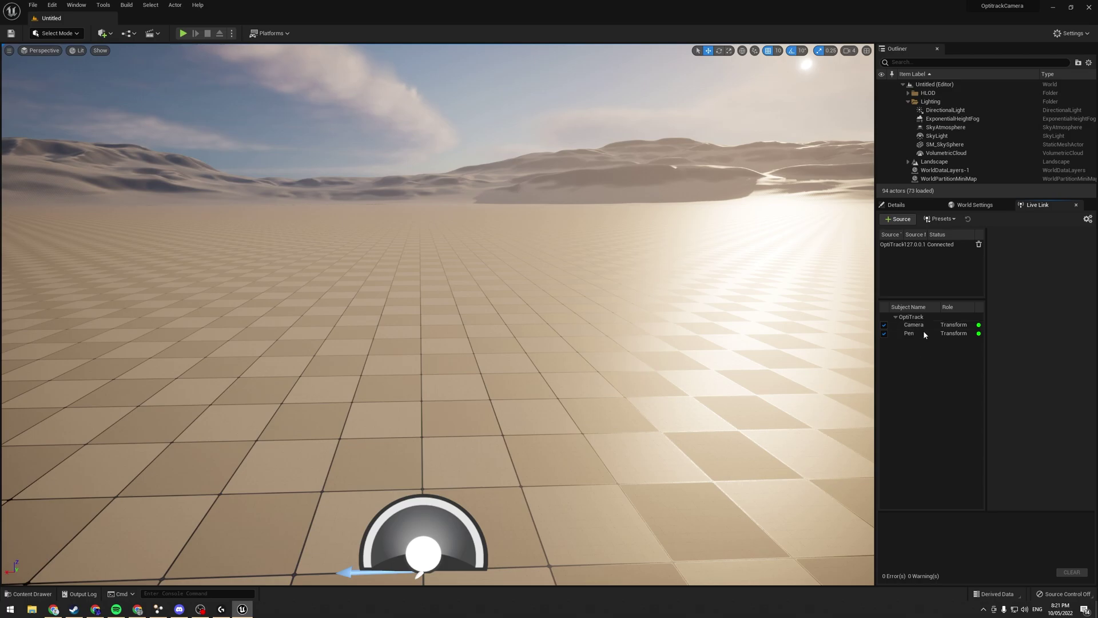
{"action": "left_click", "coordinate": [921, 330]}
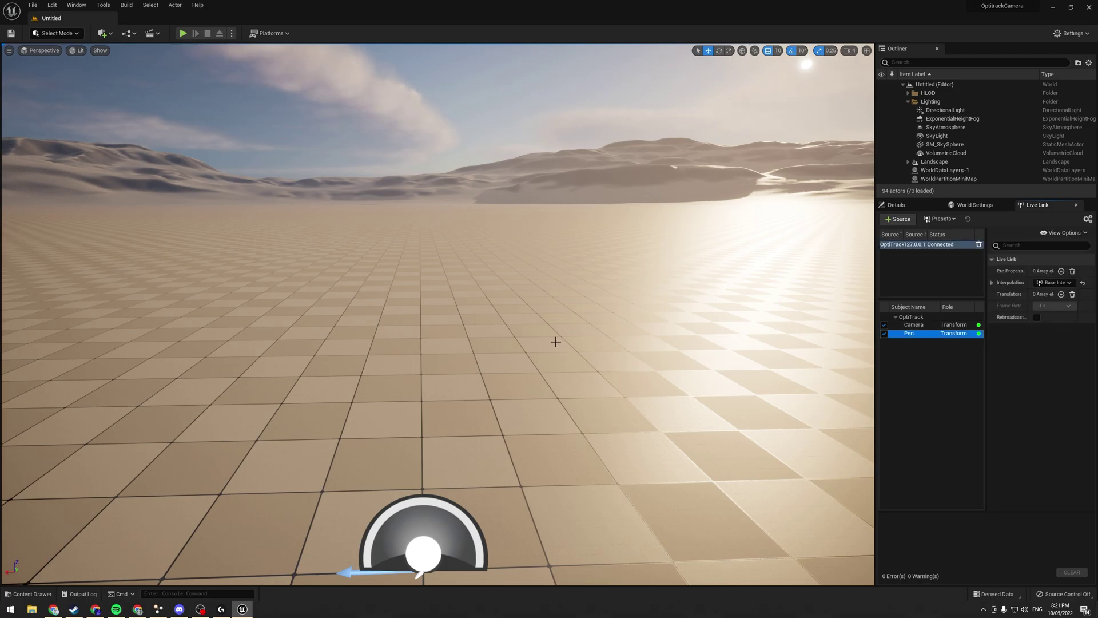
{"action": "left_click", "coordinate": [916, 325]}
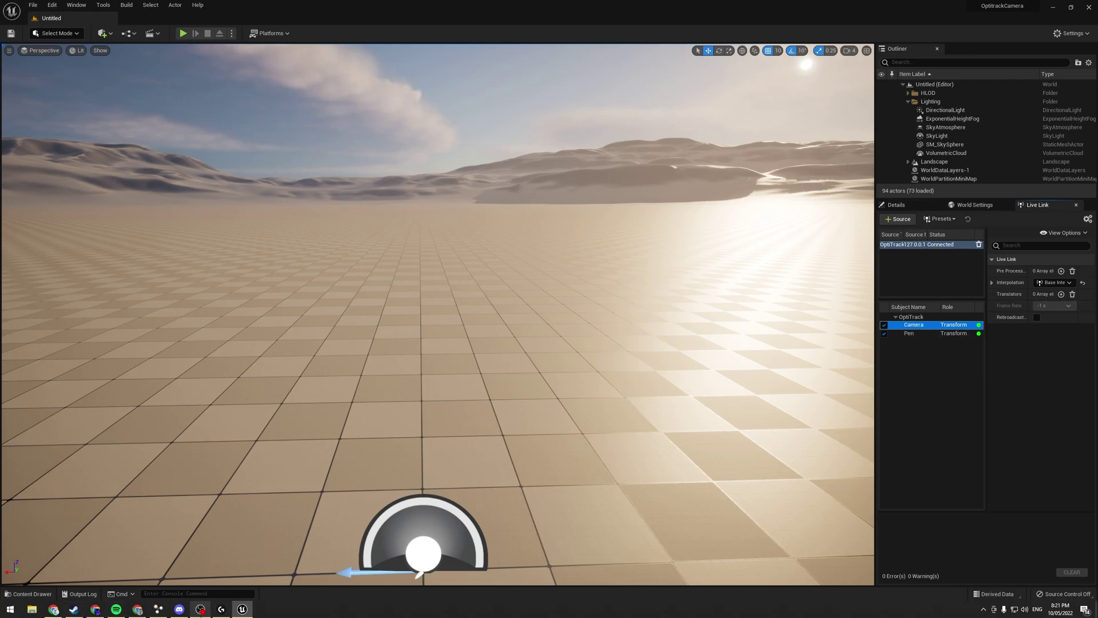
Step: Check Broadcast Frame Data in Motive's Streaming settings, then minimize Motive
{"action": "left_click", "coordinate": [160, 609]}
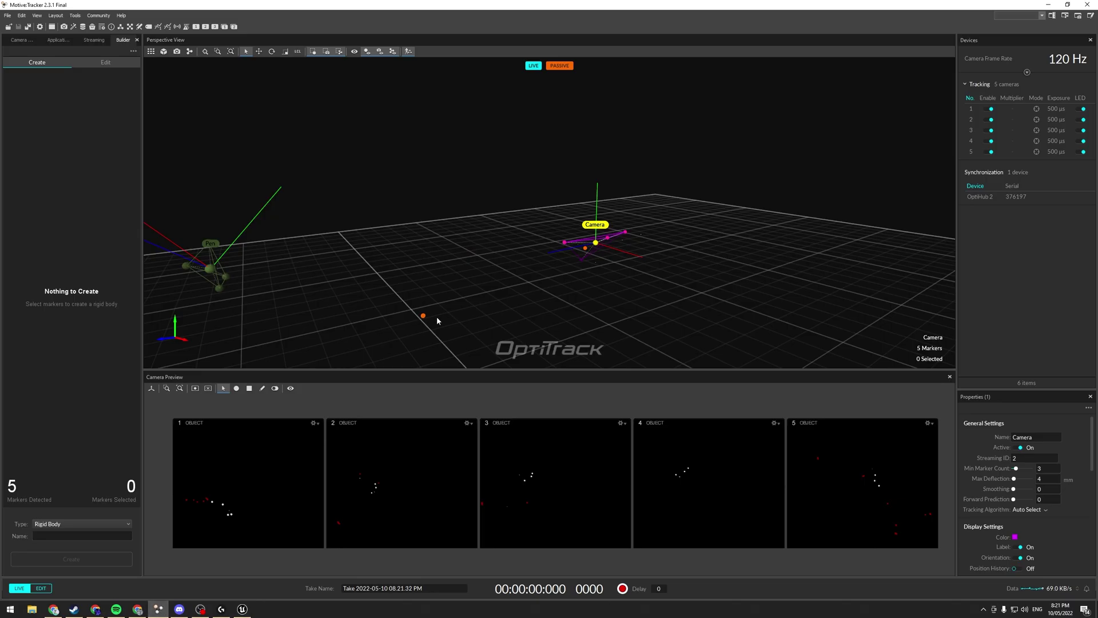
{"action": "left_click", "coordinate": [177, 27]}
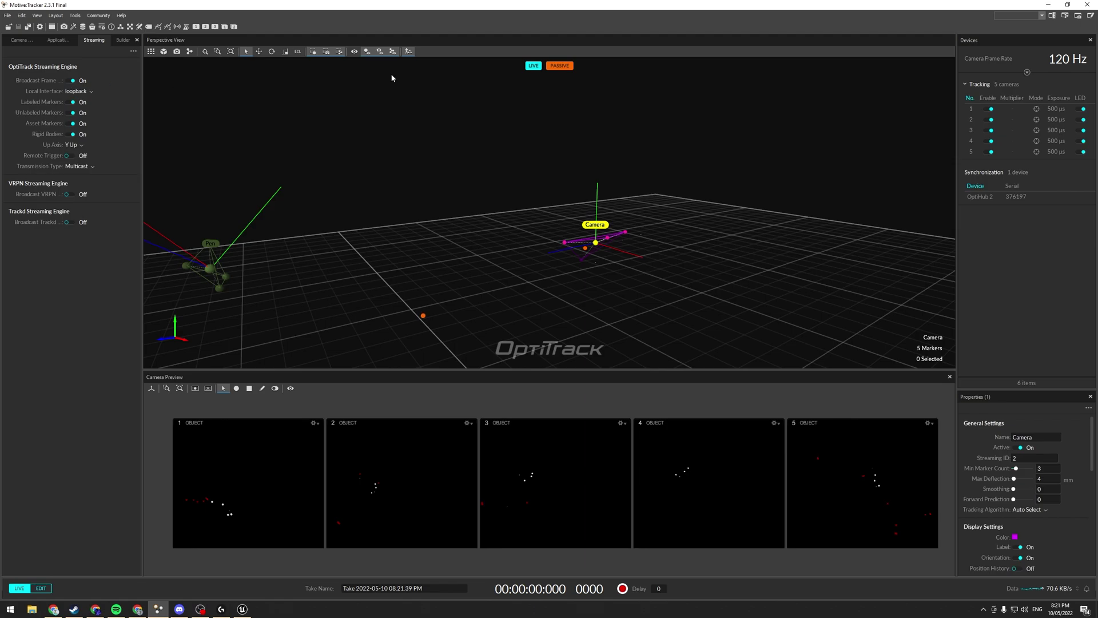
{"action": "left_click", "coordinate": [1050, 4]}
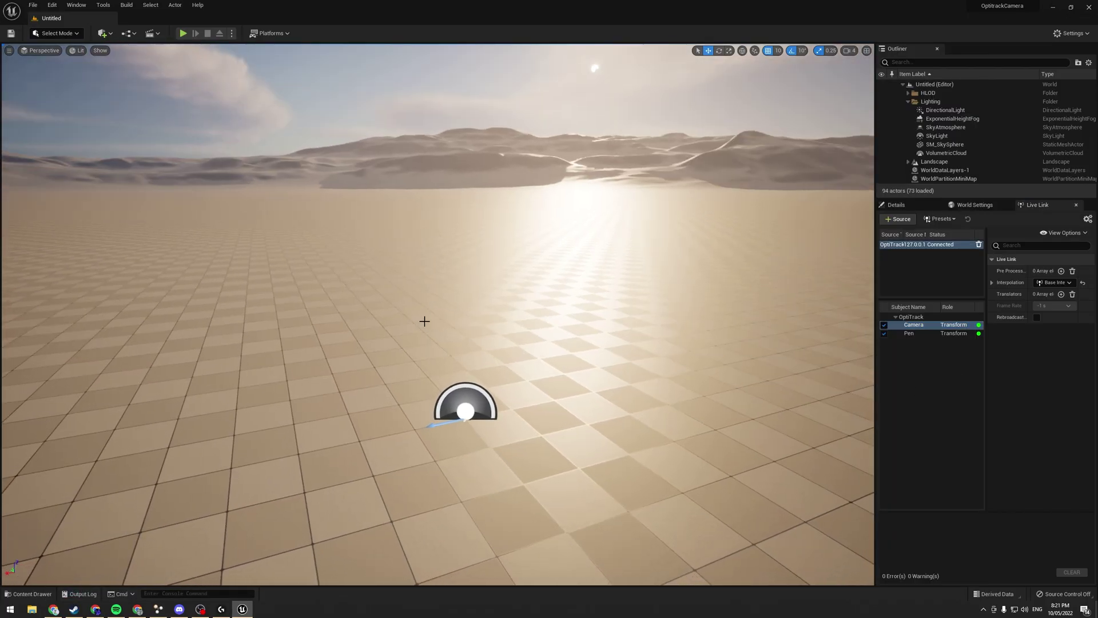
Step: Create a new Actor-based Blueprint in the Content Drawer and rename it BP_CameraActor
{"action": "key", "text": "ctrl+space"}
{"action": "right_click", "coordinate": [247, 514]}
{"action": "left_click", "coordinate": [281, 287]}
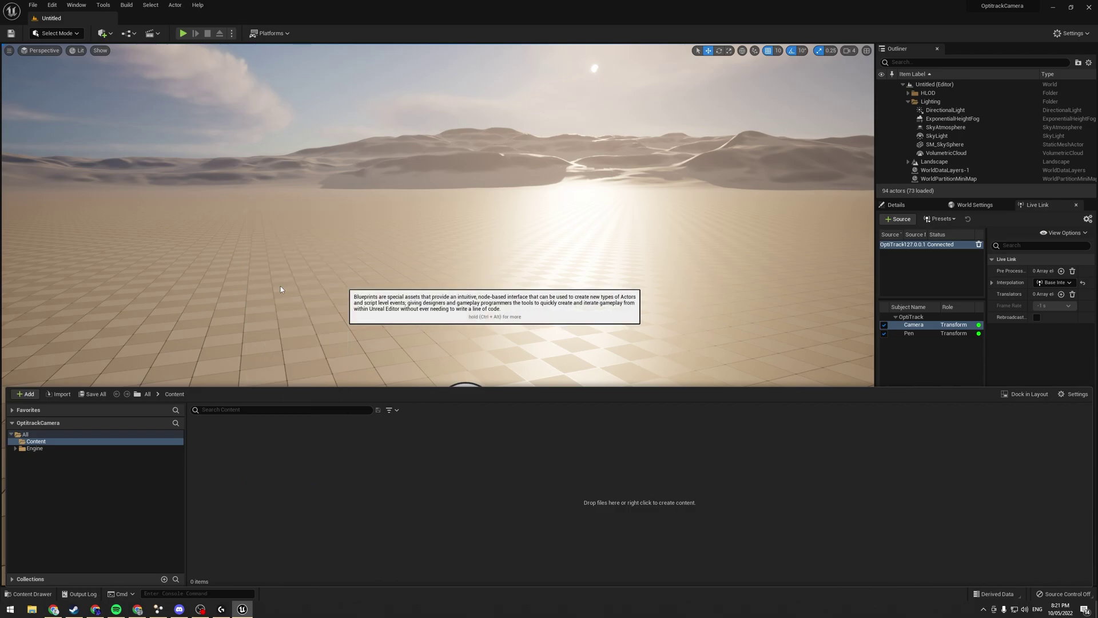
{"action": "left_click", "coordinate": [487, 233]}
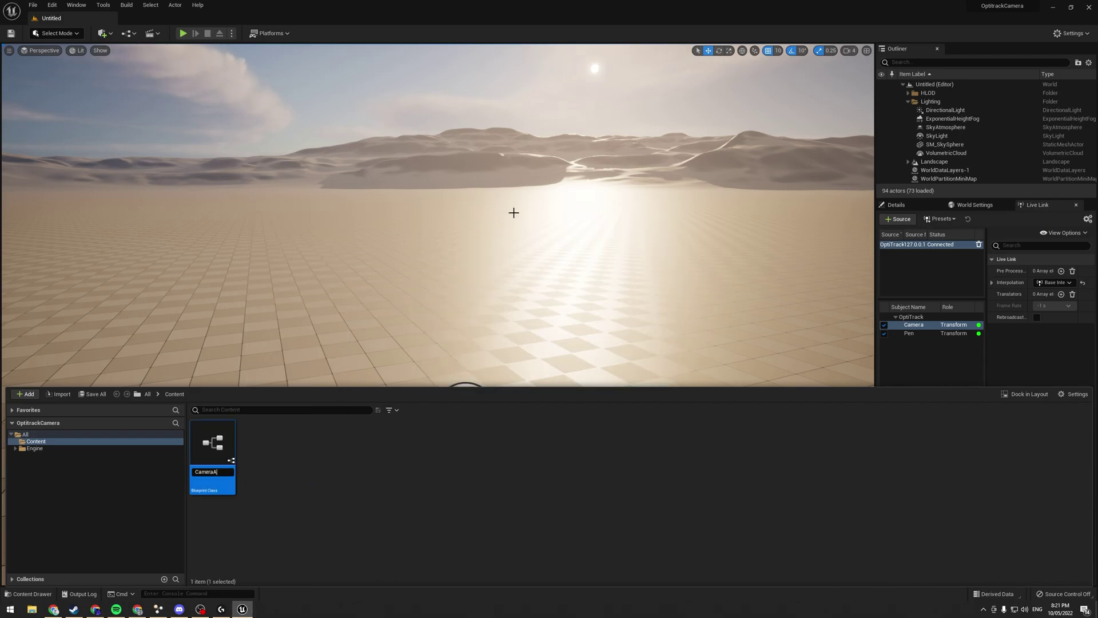
{"action": "key", "text": "Return"}
{"action": "right_click", "coordinate": [223, 476]}
{"action": "left_click", "coordinate": [270, 309]}
Step: Add a Live Link Controller to BP_CameraActor, set its subject to Camera, and compile
{"action": "double_click", "coordinate": [213, 452]}
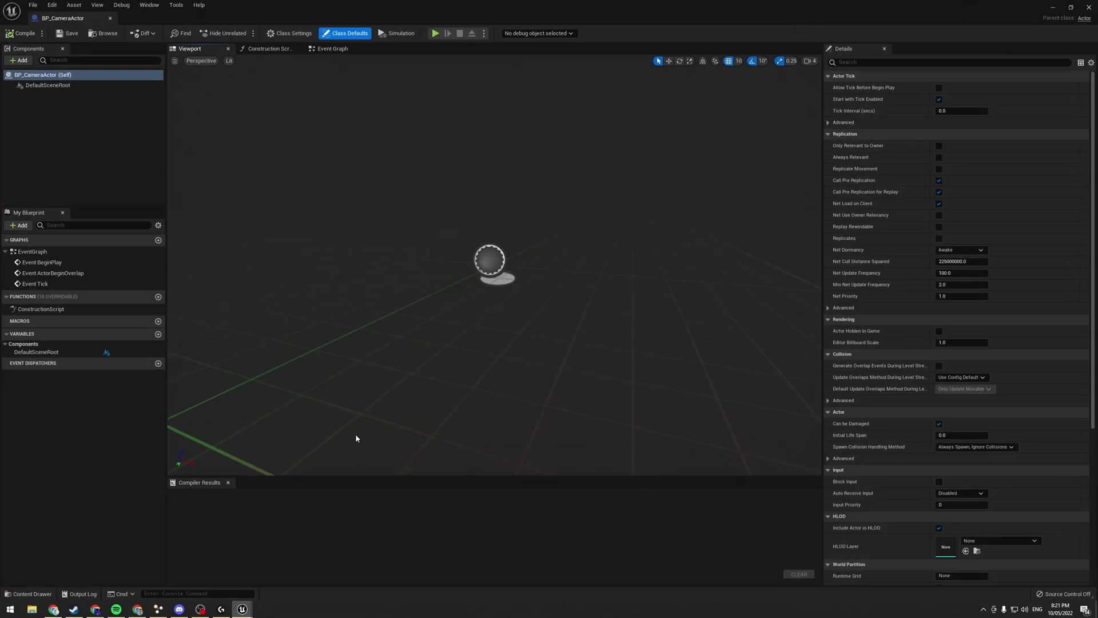
{"action": "left_click", "coordinate": [18, 60]}
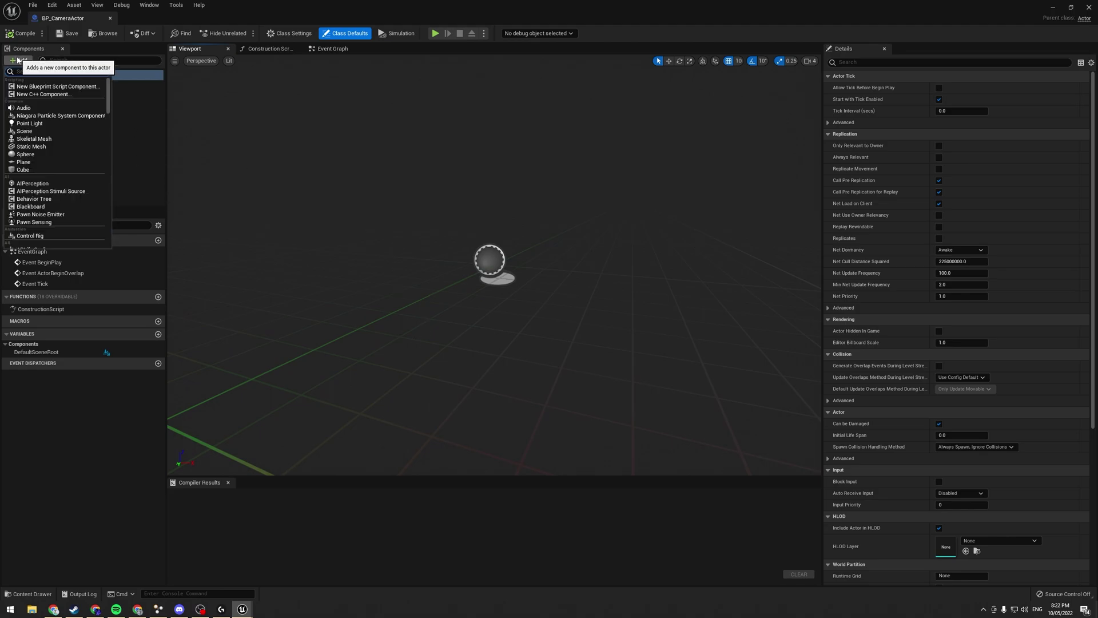
{"action": "left_click", "coordinate": [17, 59]}
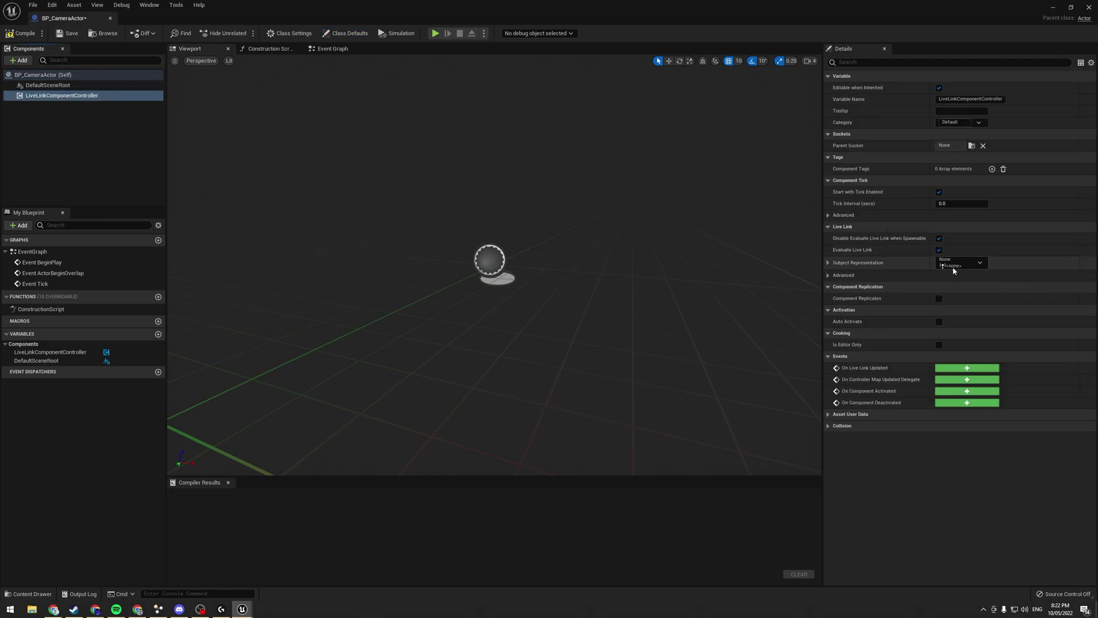
{"action": "left_click", "coordinate": [941, 266]}
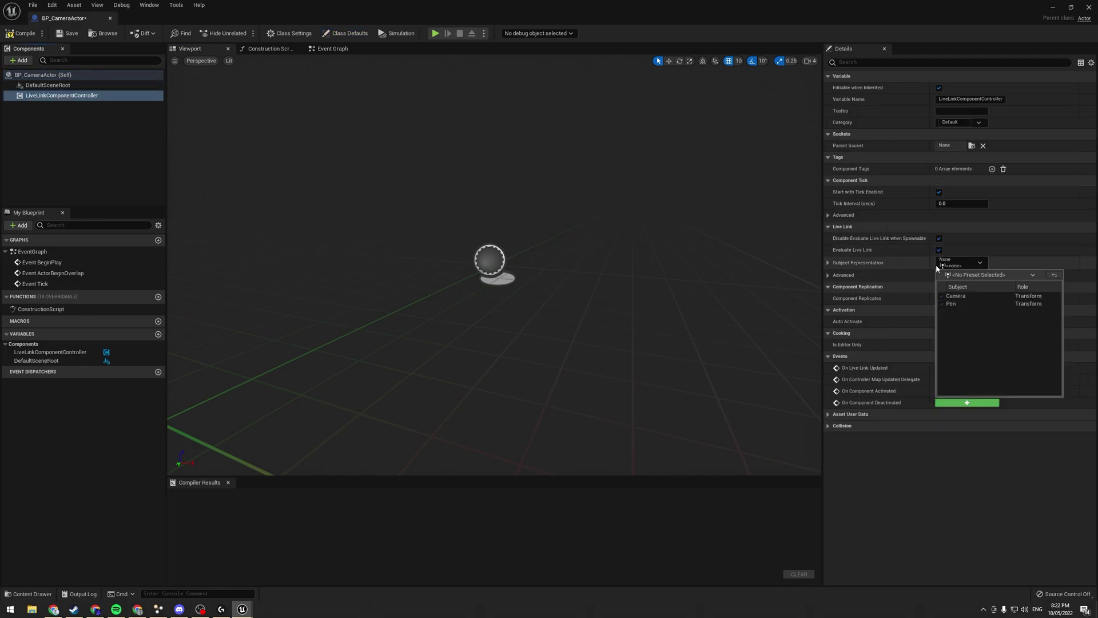
{"action": "left_click", "coordinate": [956, 296]}
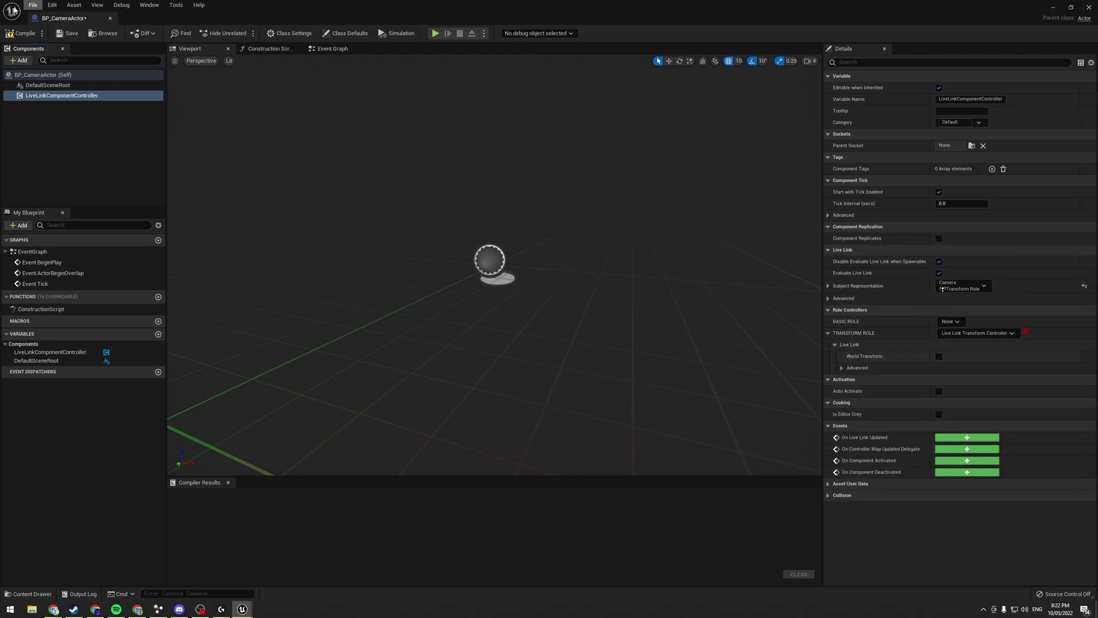
{"action": "left_click", "coordinate": [18, 33]}
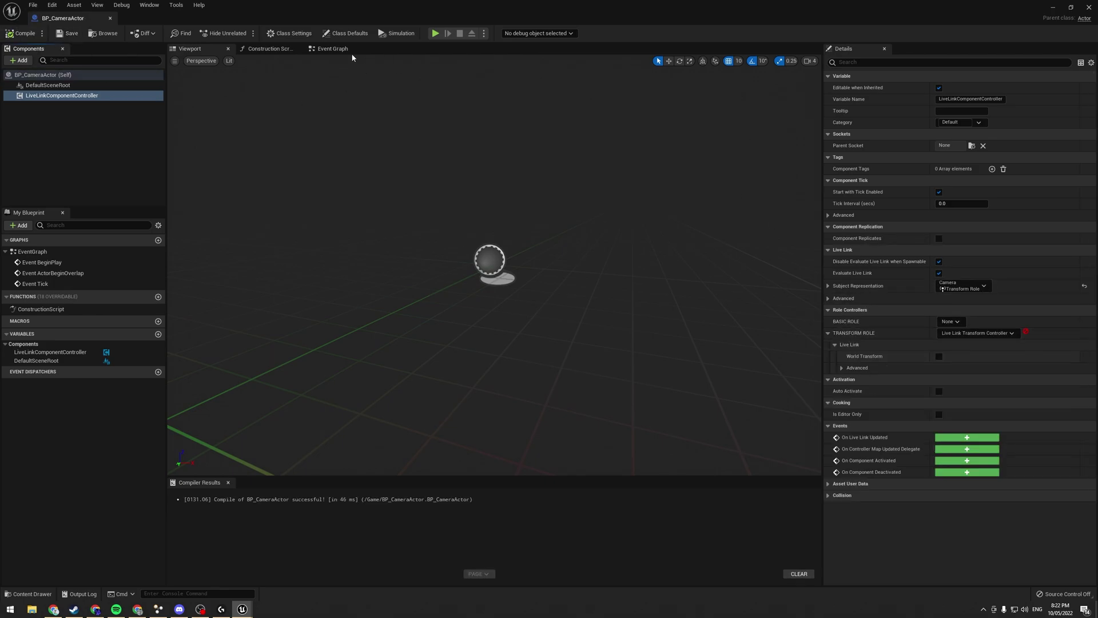
Step: Drag BP_CameraActor from the Content Drawer into the level viewport
{"action": "left_click", "coordinate": [1053, 7]}
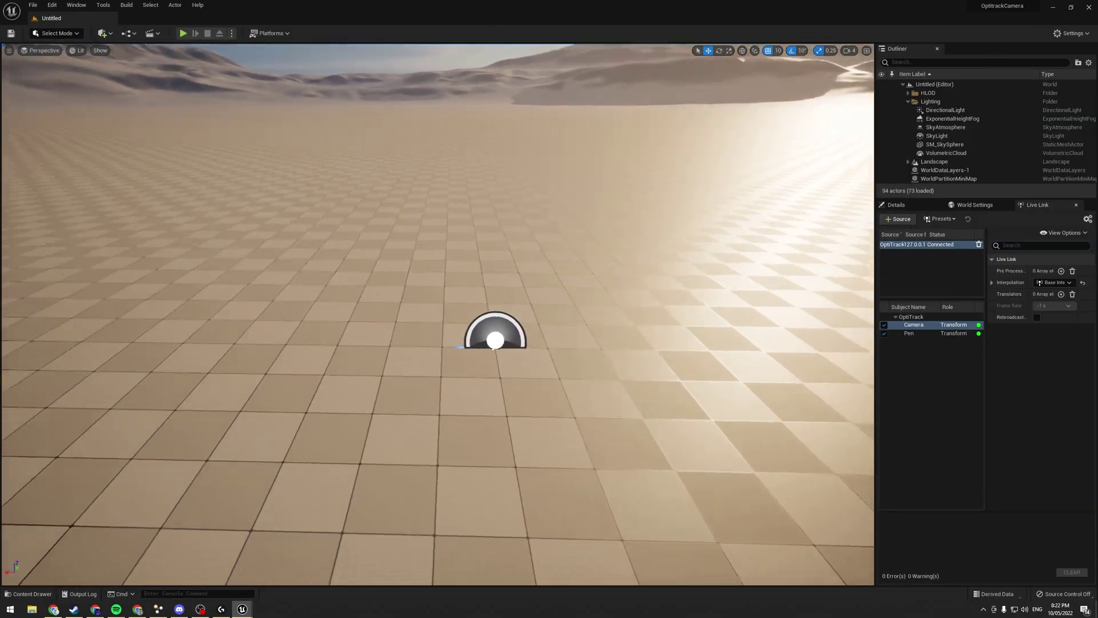
{"action": "key", "text": "ctrl+space"}
{"action": "left_click_drag", "start_coordinate": [213, 474], "coordinate": [521, 327]}
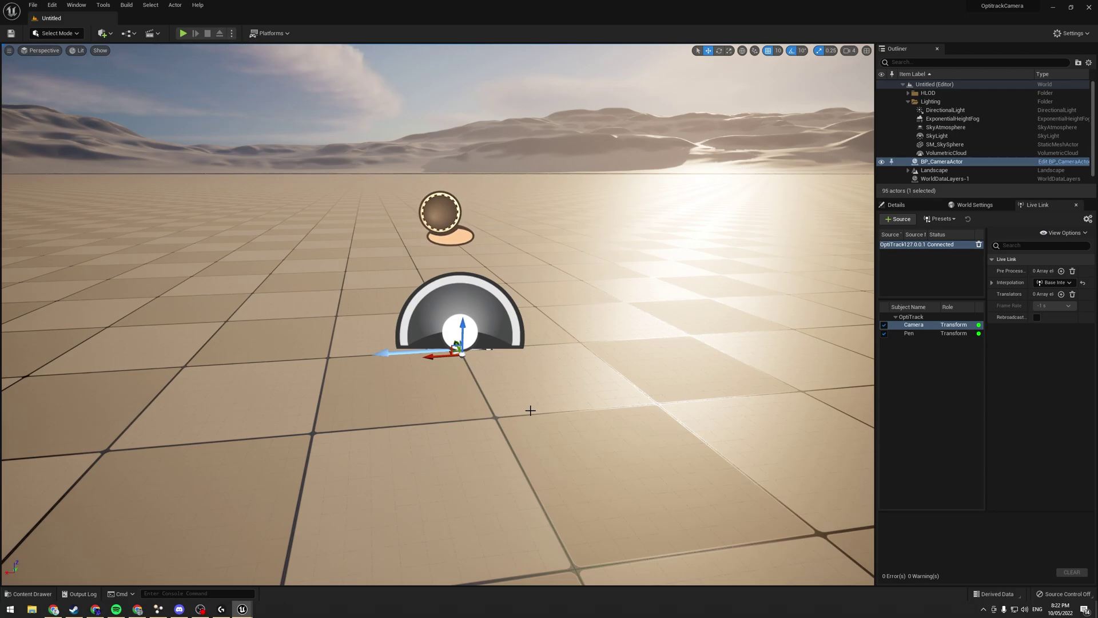
Step: Reopen BP_CameraActor and add an Arrow component found by searching 'Arro'
{"action": "key", "text": "ctrl+space"}
{"action": "double_click", "coordinate": [213, 443]}
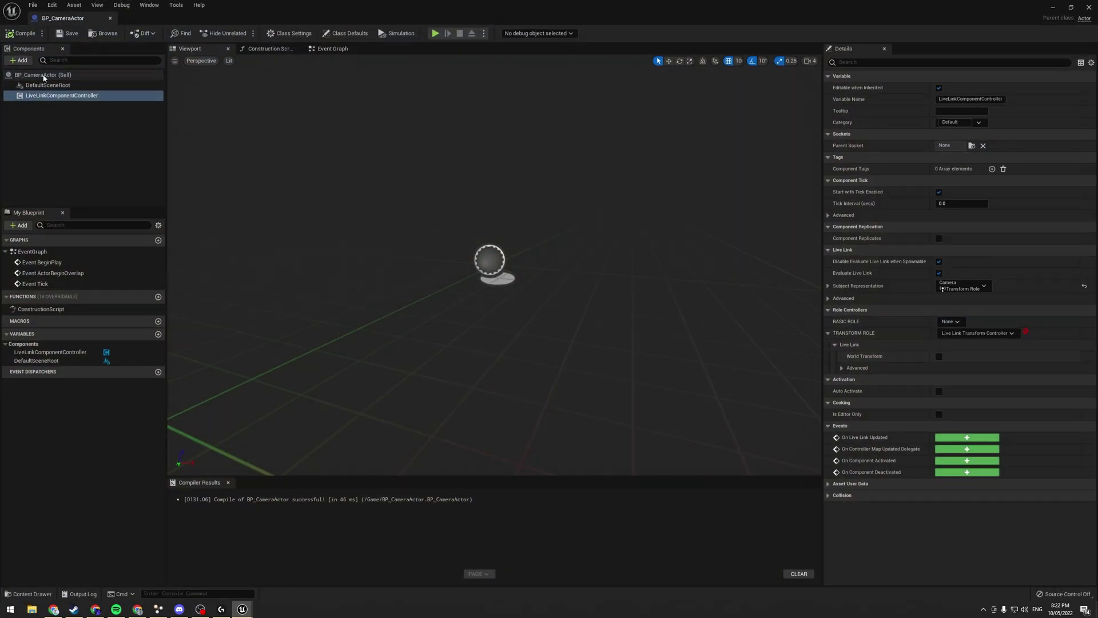
{"action": "left_click", "coordinate": [5, 63]}
{"action": "type", "text": "Arro"}
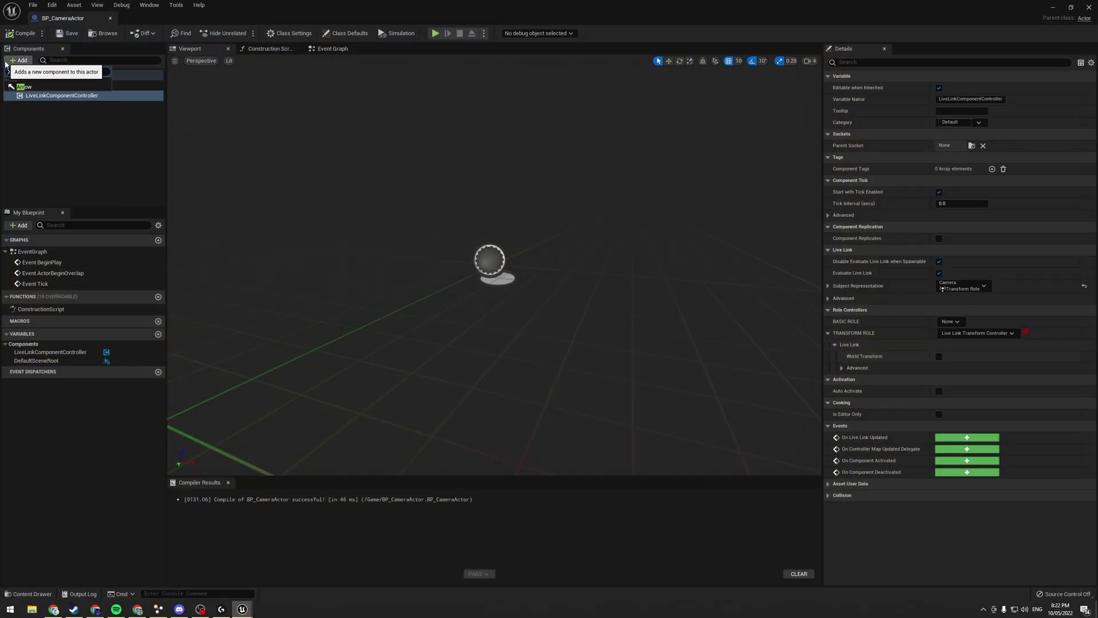
{"action": "left_click", "coordinate": [53, 86]}
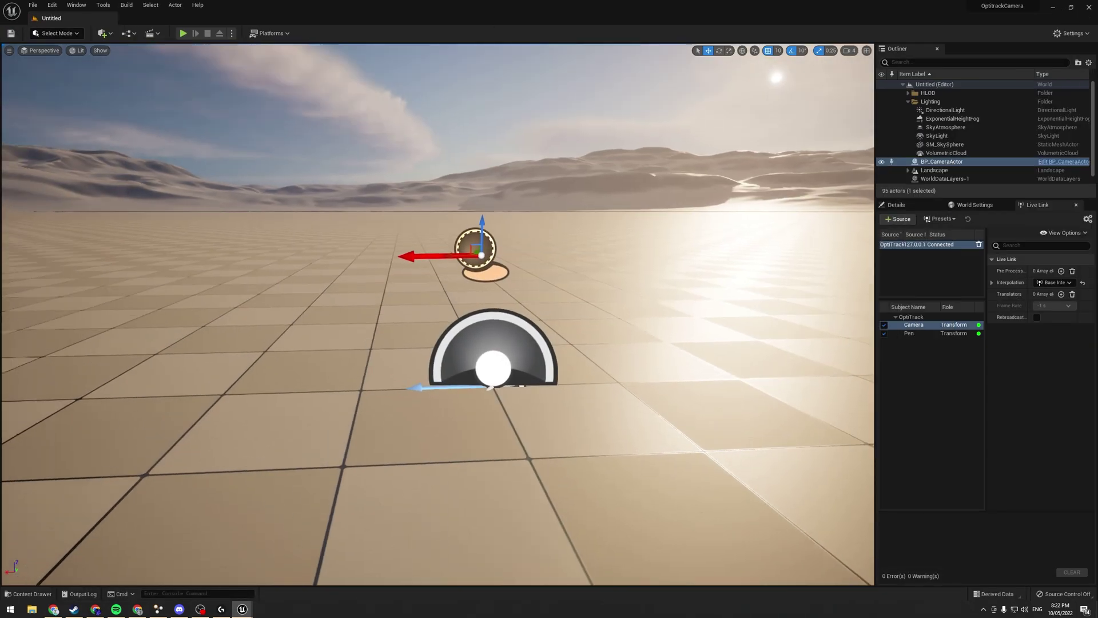
{"action": "right_click_drag", "start_coordinate": [499, 277], "coordinate": [498, 276]}
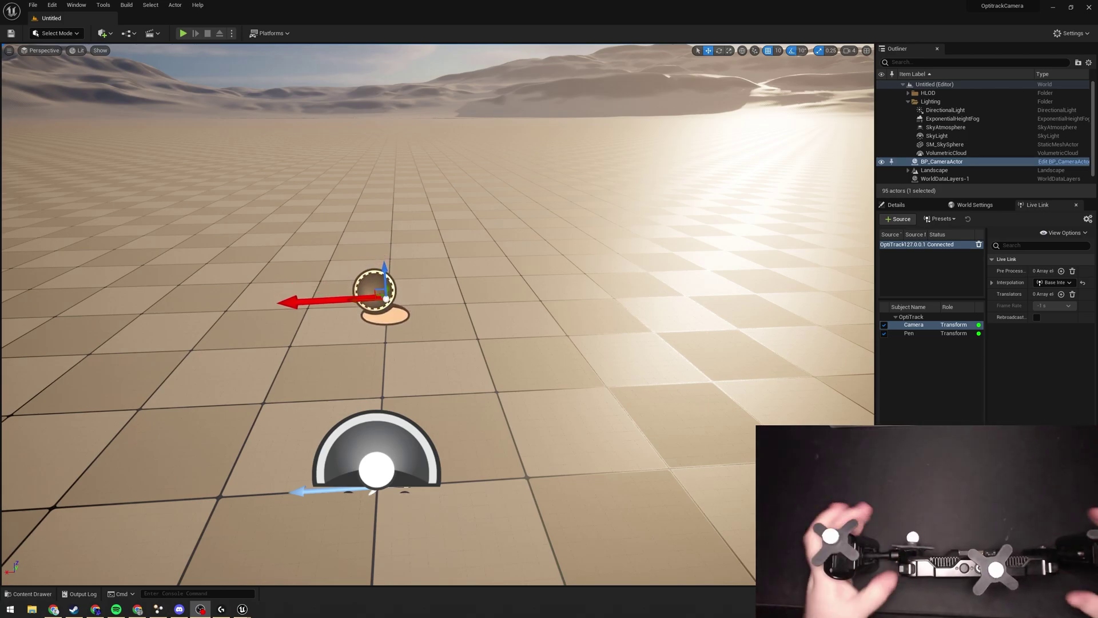
Step: Rotate BP_CameraActor's Arrow about 90° in yaw, save the Blueprint, and return to the level
{"action": "key", "text": "ctrl+space"}
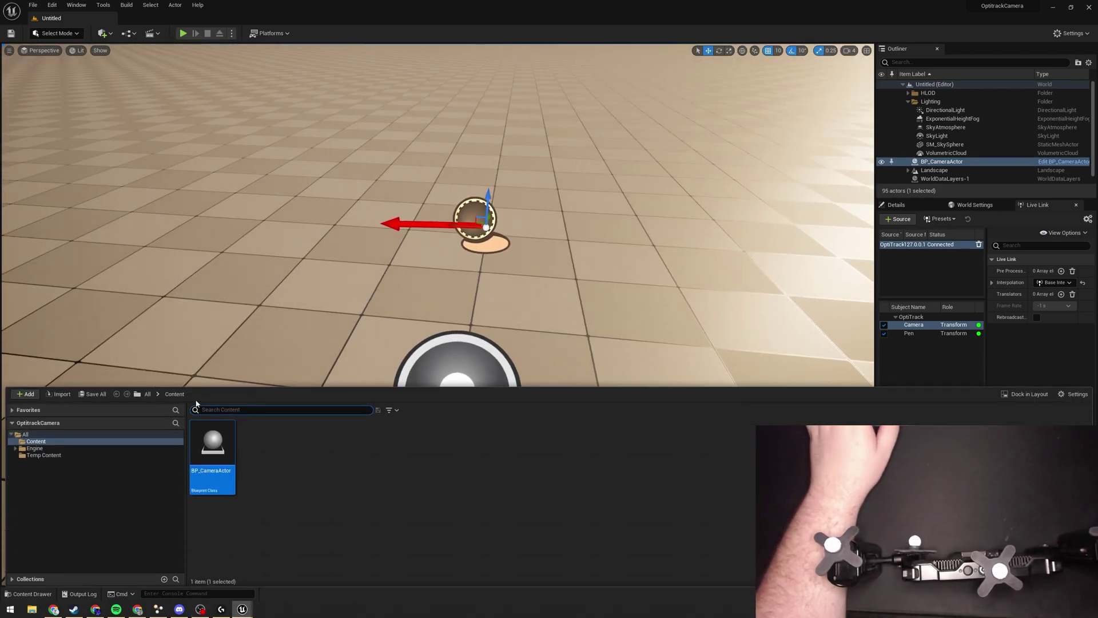
{"action": "double_click", "coordinate": [212, 452]}
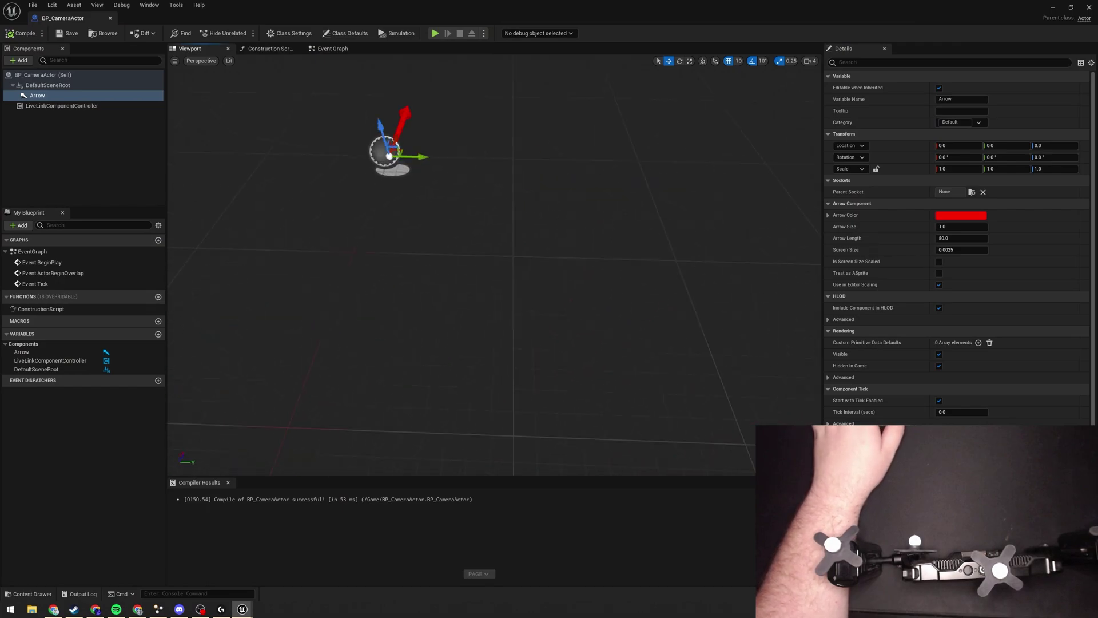
{"action": "key", "text": "e"}
{"action": "left_click_drag", "start_coordinate": [330, 213], "coordinate": [360, 183]}
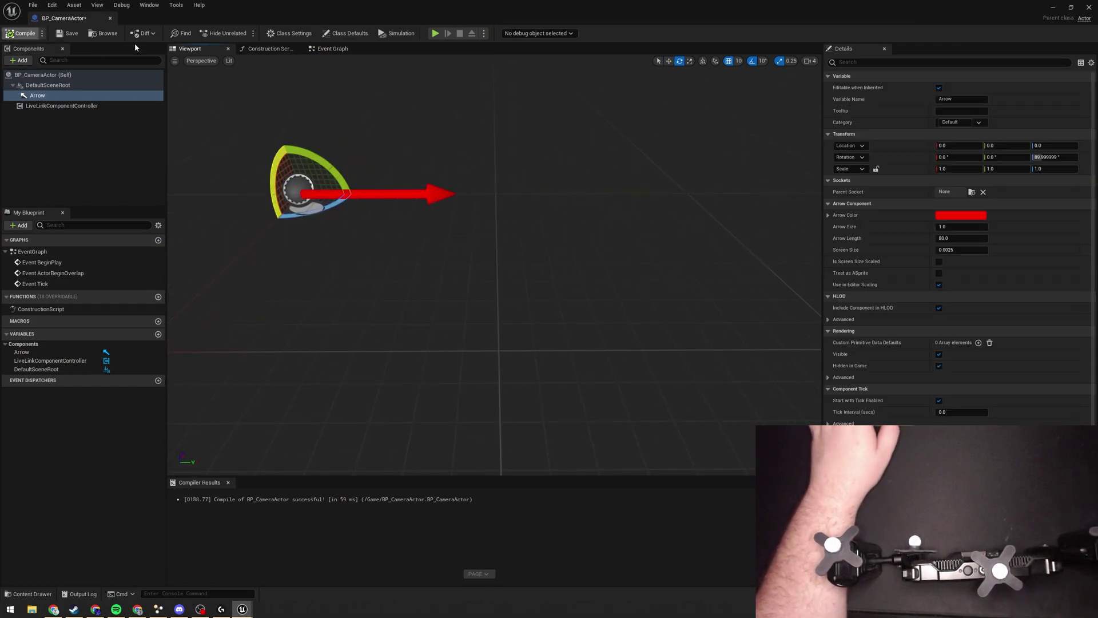
{"action": "left_click", "coordinate": [72, 33]}
{"action": "left_click", "coordinate": [1054, 9]}
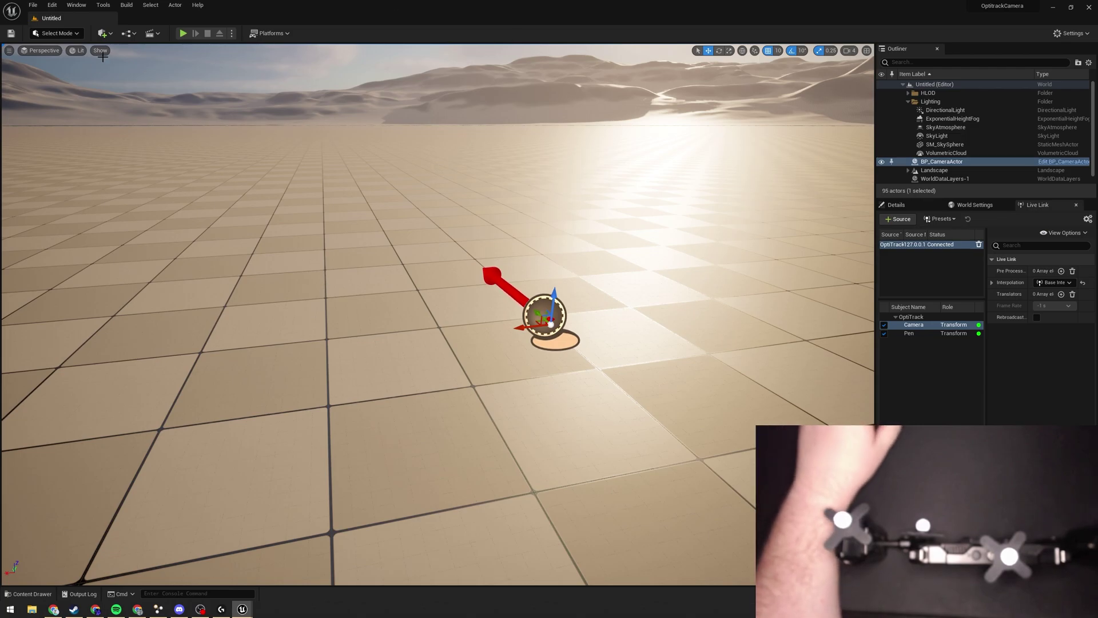
Step: Add an empty Actor from Quick Add > Basic and rename it WorldRoot
{"action": "left_click", "coordinate": [102, 33]}
{"action": "mouse_move", "coordinate": [123, 104]}
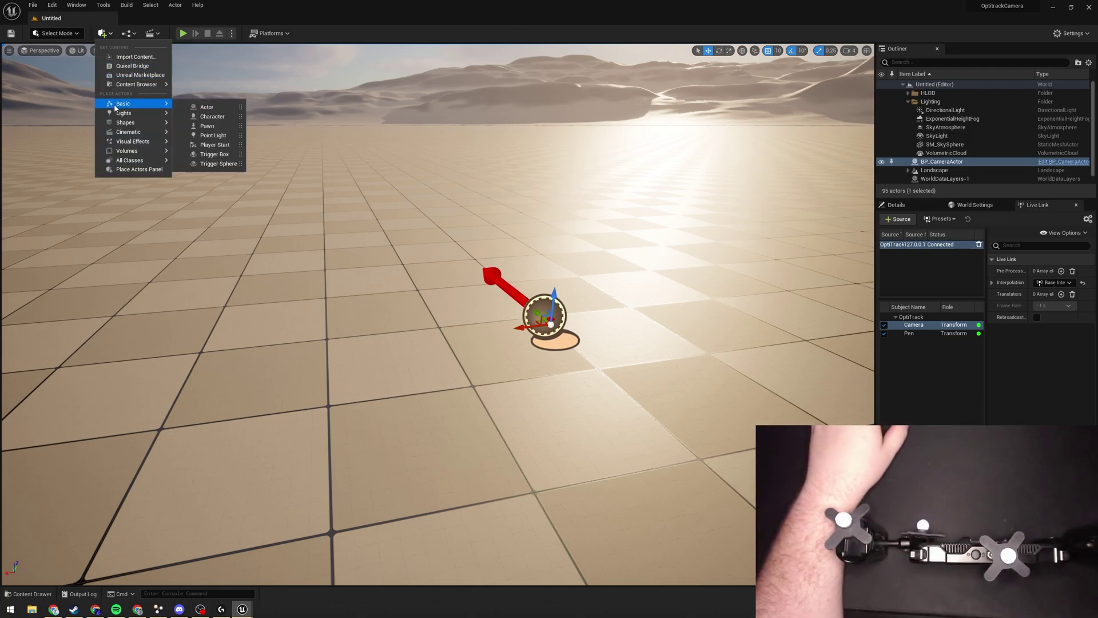
{"action": "left_click", "coordinate": [207, 107]}
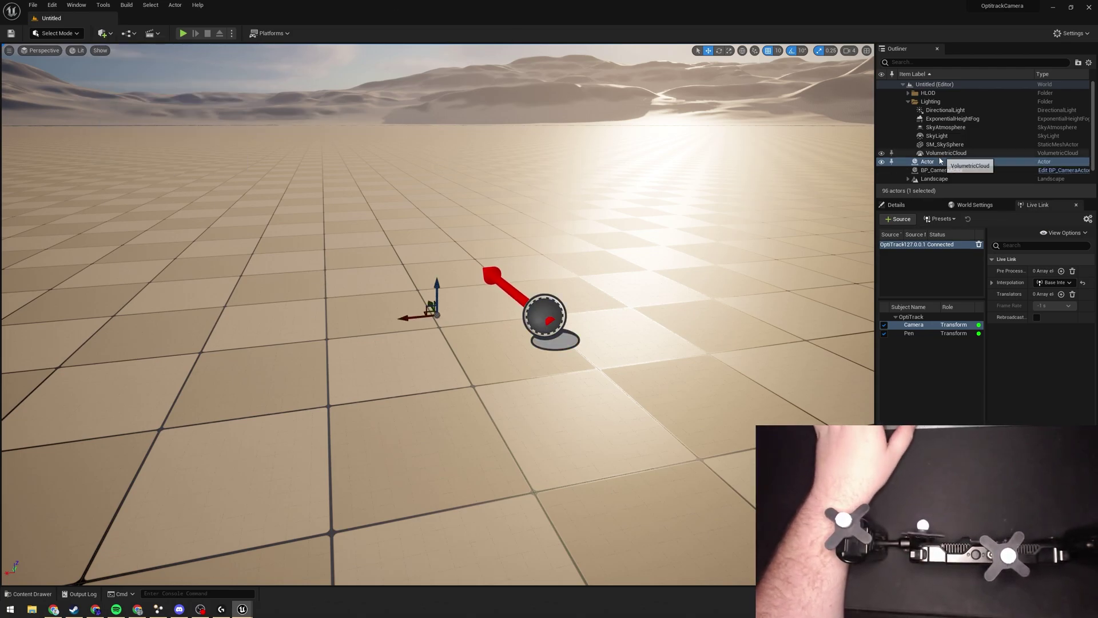
{"action": "right_click", "coordinate": [938, 163]}
{"action": "mouse_move", "coordinate": [966, 255]}
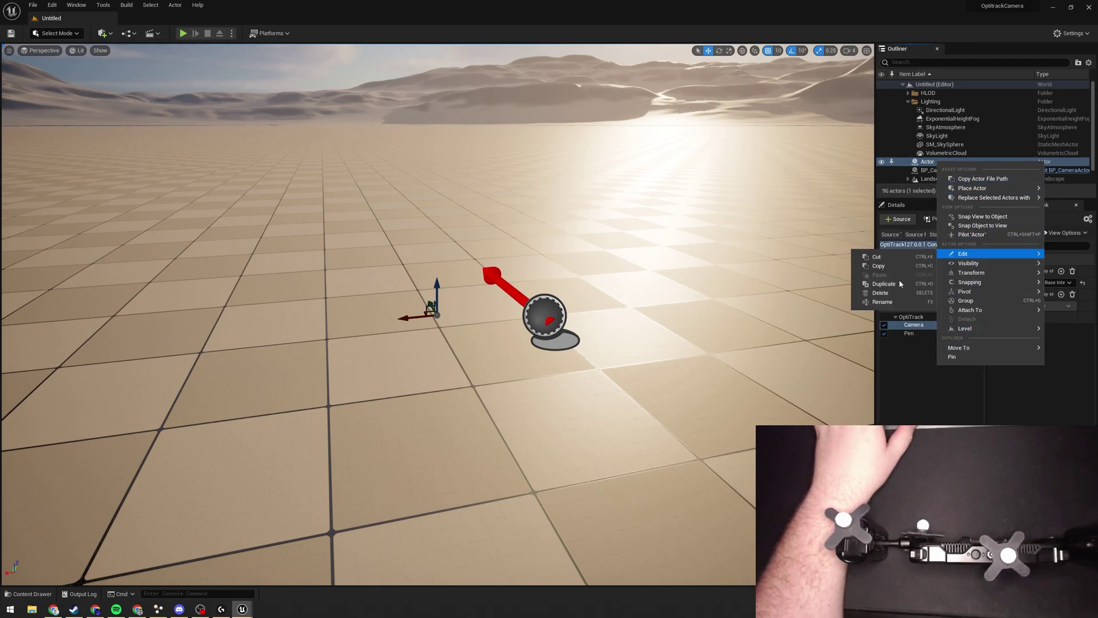
{"action": "left_click", "coordinate": [884, 302]}
{"action": "type", "text": "WorldRoo"}
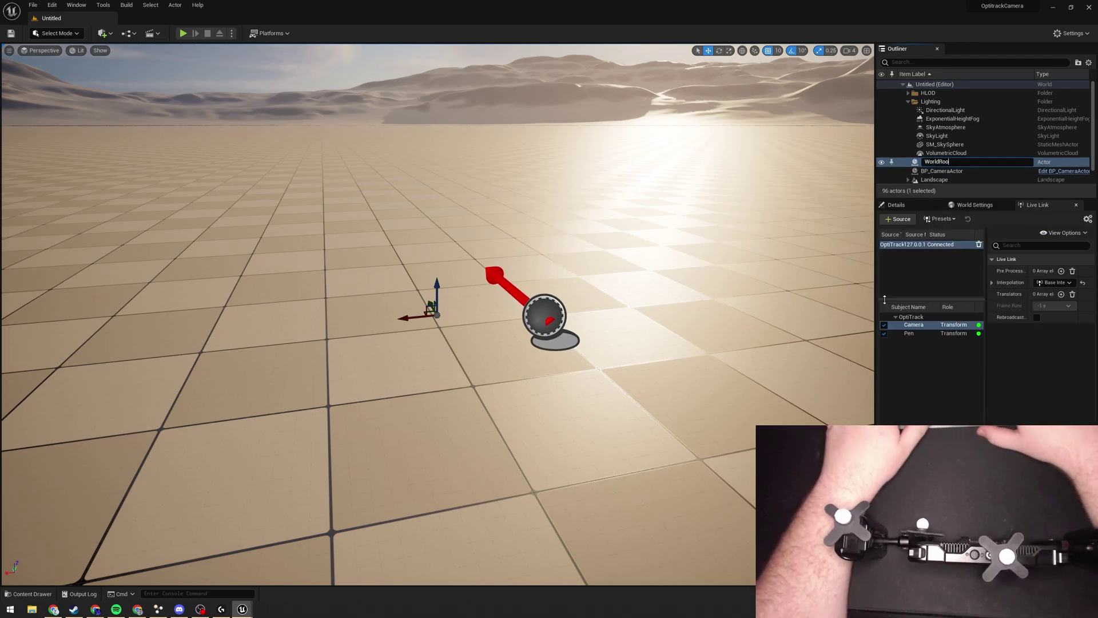
{"action": "key", "text": "Return"}
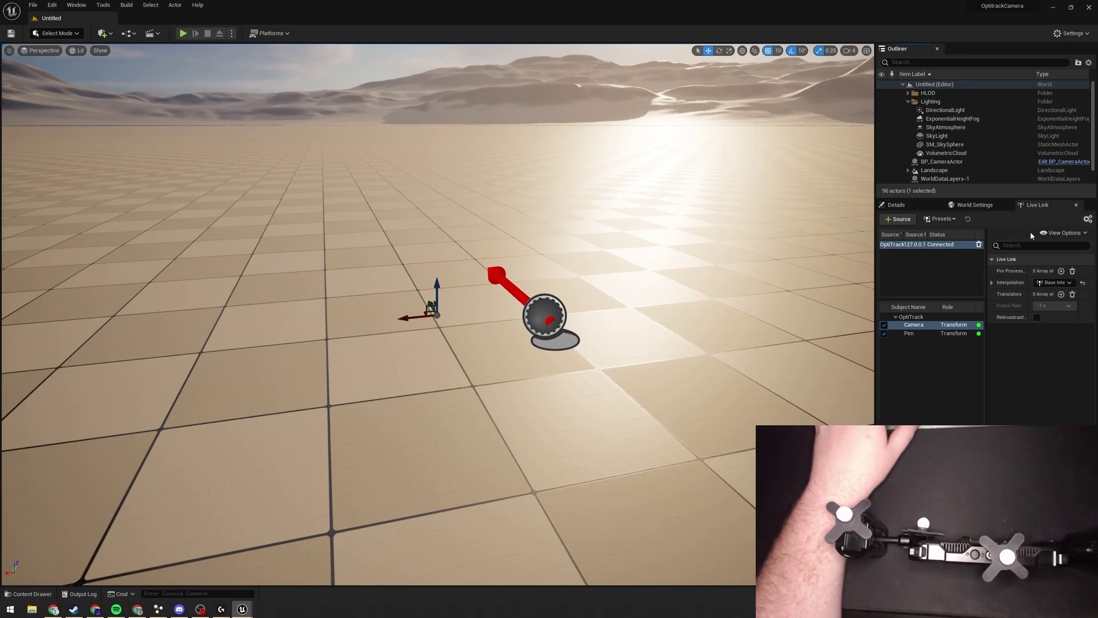
Step: Drag BP_CameraActor onto WorldRoot in the Outliner to make it a child
{"action": "scroll", "coordinate": [938, 164], "scroll_direction": "down", "scroll_amount": 1}
{"action": "left_click", "coordinate": [540, 314]}
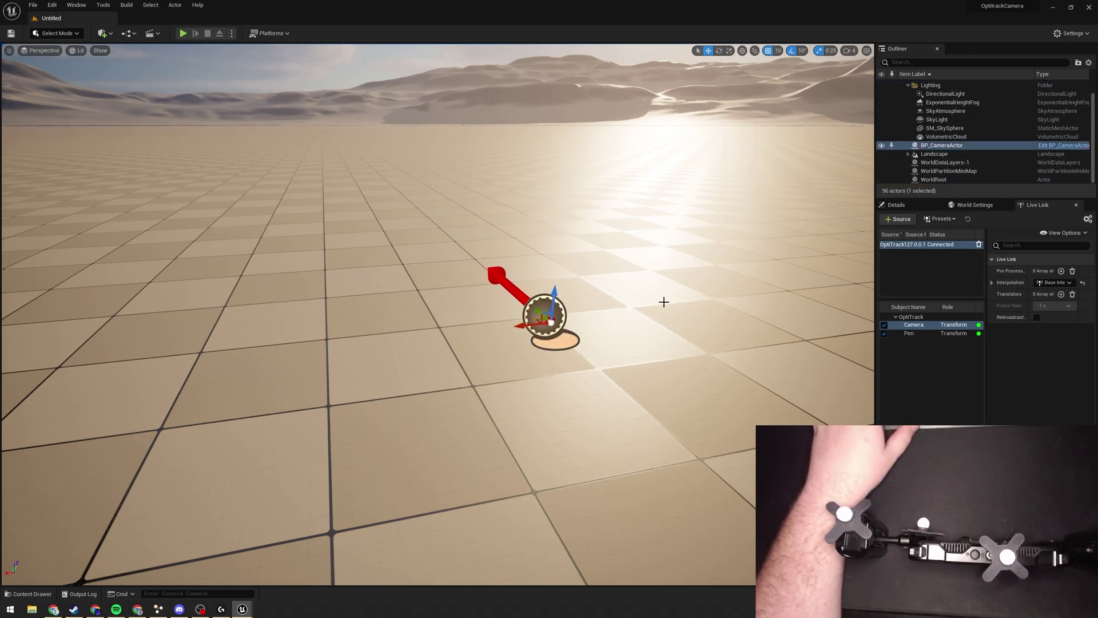
{"action": "left_click", "coordinate": [934, 146]}
{"action": "left_click_drag", "start_coordinate": [938, 179], "coordinate": [936, 178]}
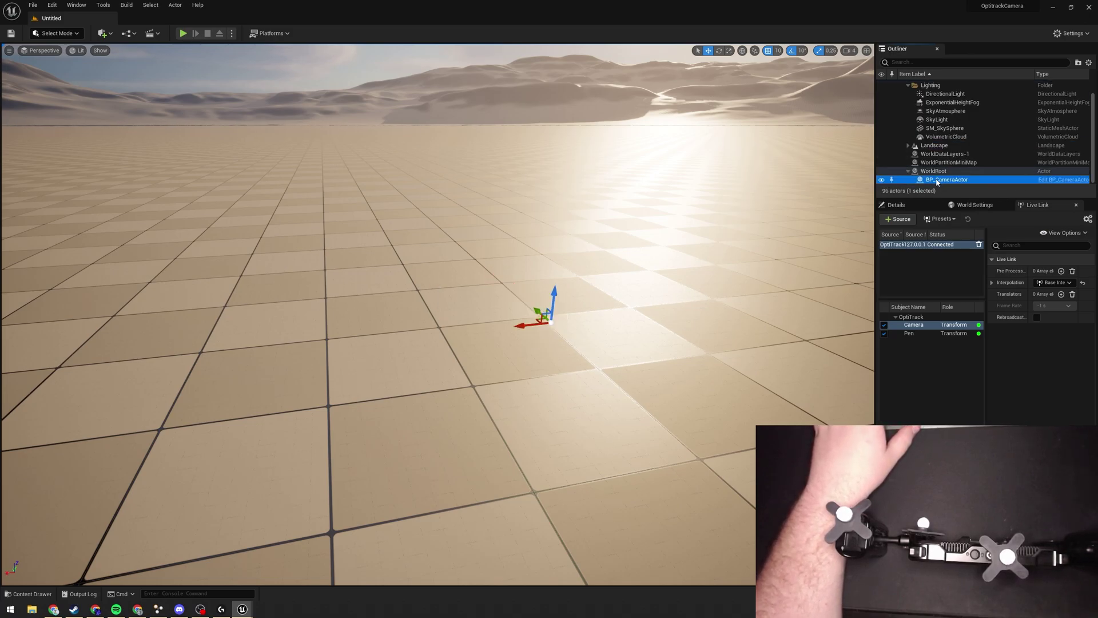
{"action": "left_click", "coordinate": [938, 173]}
{"action": "mouse_move", "coordinate": [647, 340]}
{"action": "right_mouse_down"}
{"action": "mouse_move", "coordinate": [635, 326]}
{"action": "mouse_move", "coordinate": [643, 341]}
{"action": "right_mouse_up"}
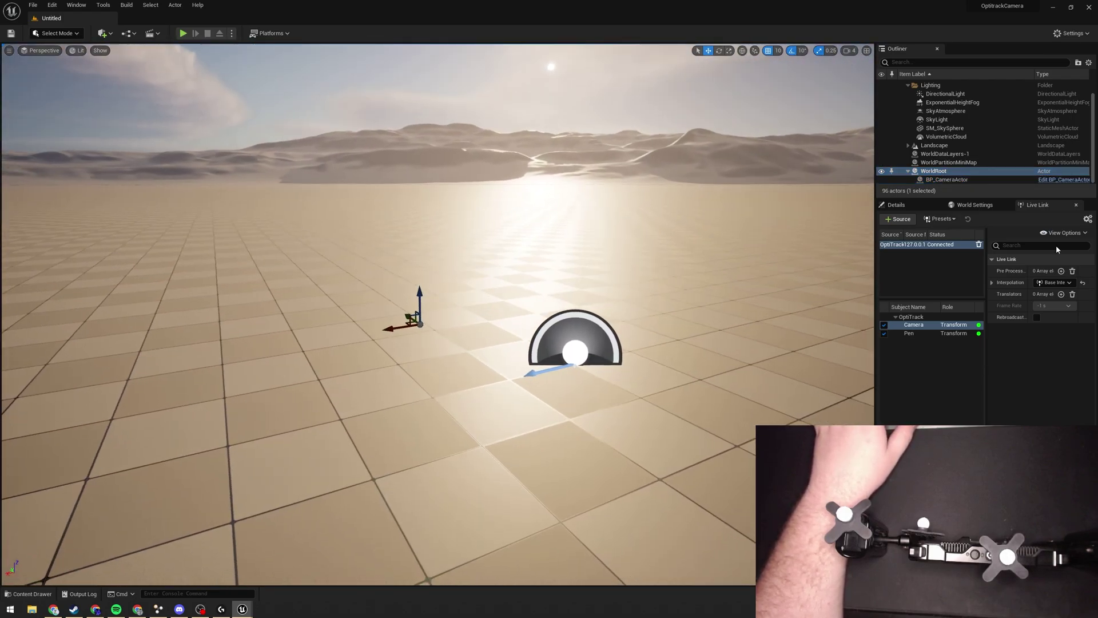
Step: Reset WorldRoot's location and rotation, then move it 6910 units along Y
{"action": "left_click", "coordinate": [892, 205]}
{"action": "left_click", "coordinate": [1081, 330]}
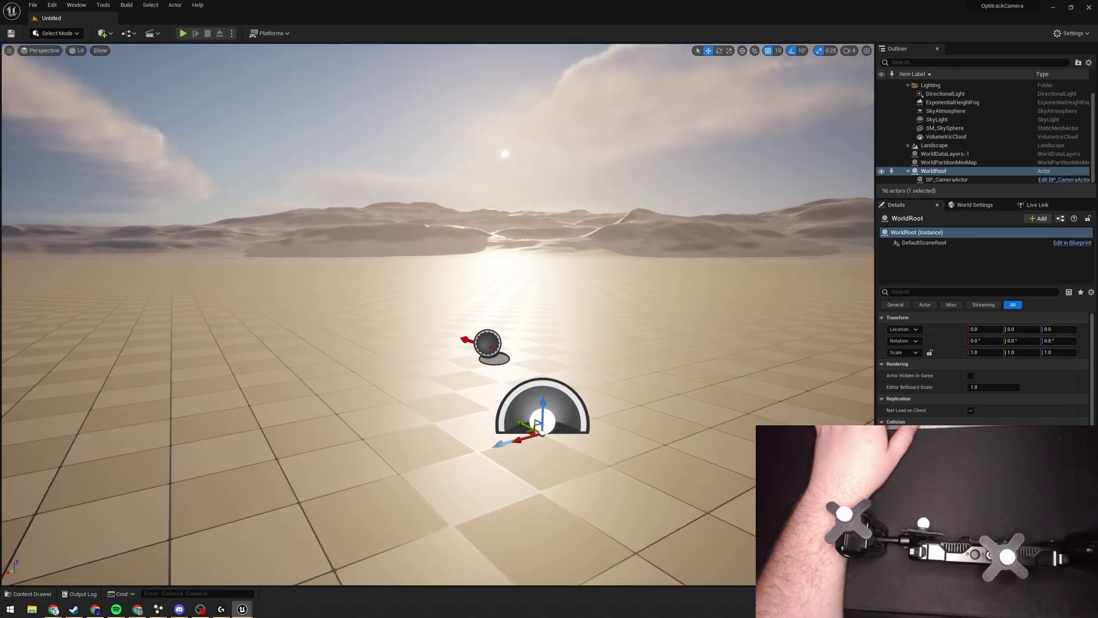
{"action": "right_click_drag", "start_coordinate": [426, 351], "coordinate": [426, 351]}
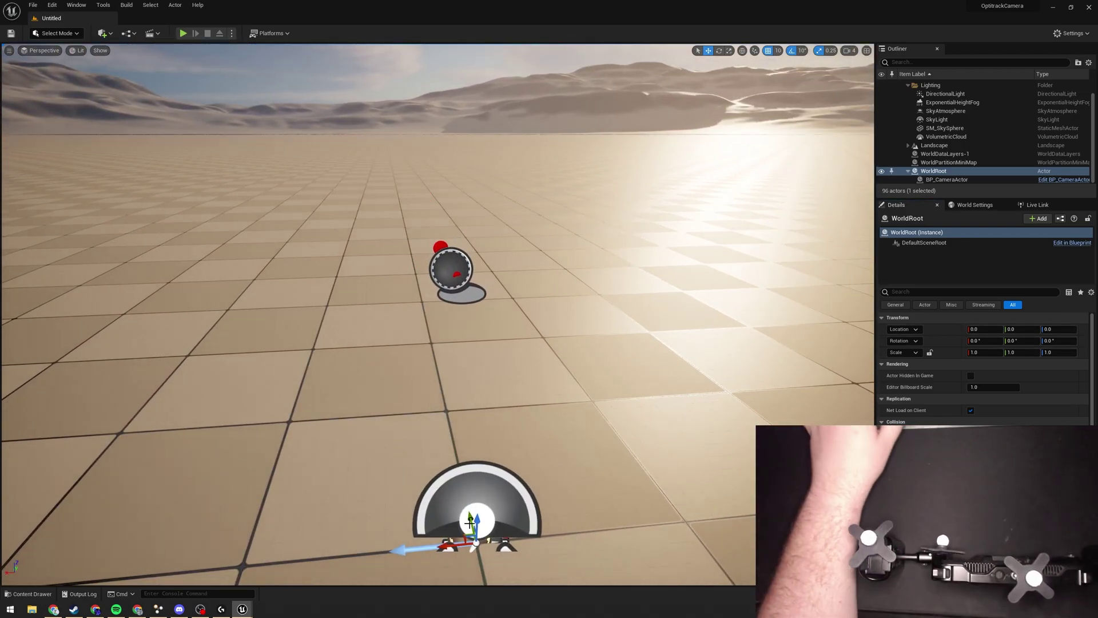
{"action": "left_click_drag", "start_coordinate": [470, 519], "coordinate": [450, 550], "text": "shift"}
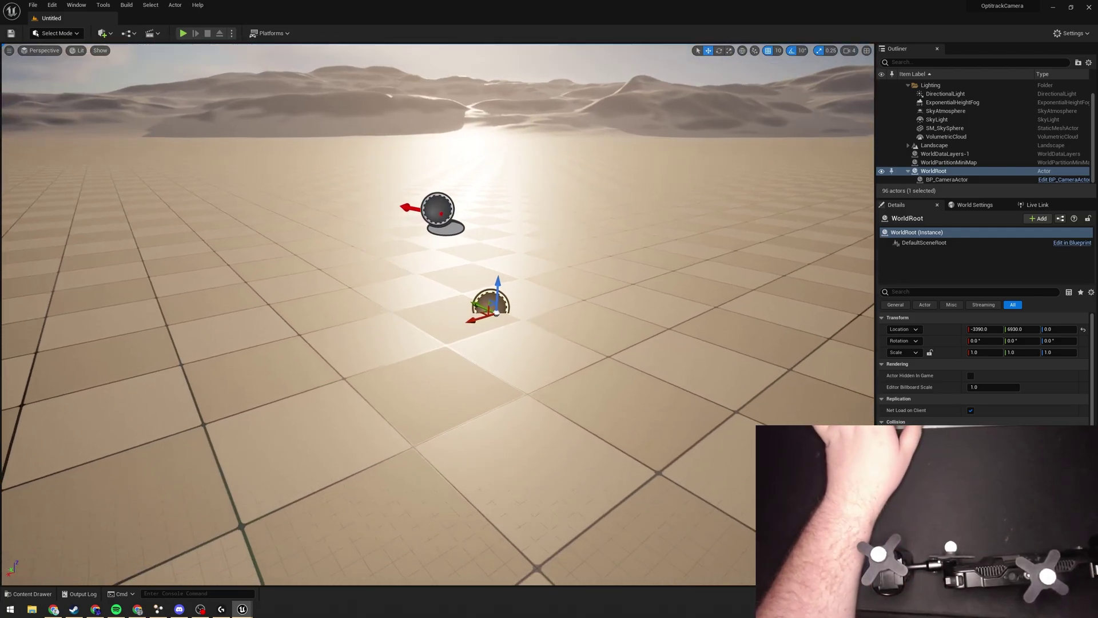
Step: Open the BP_CameraActor Blueprint from the content drawer, then return to the level editor
{"action": "key", "text": "ctrl+space"}
{"action": "double_click", "coordinate": [213, 472]}
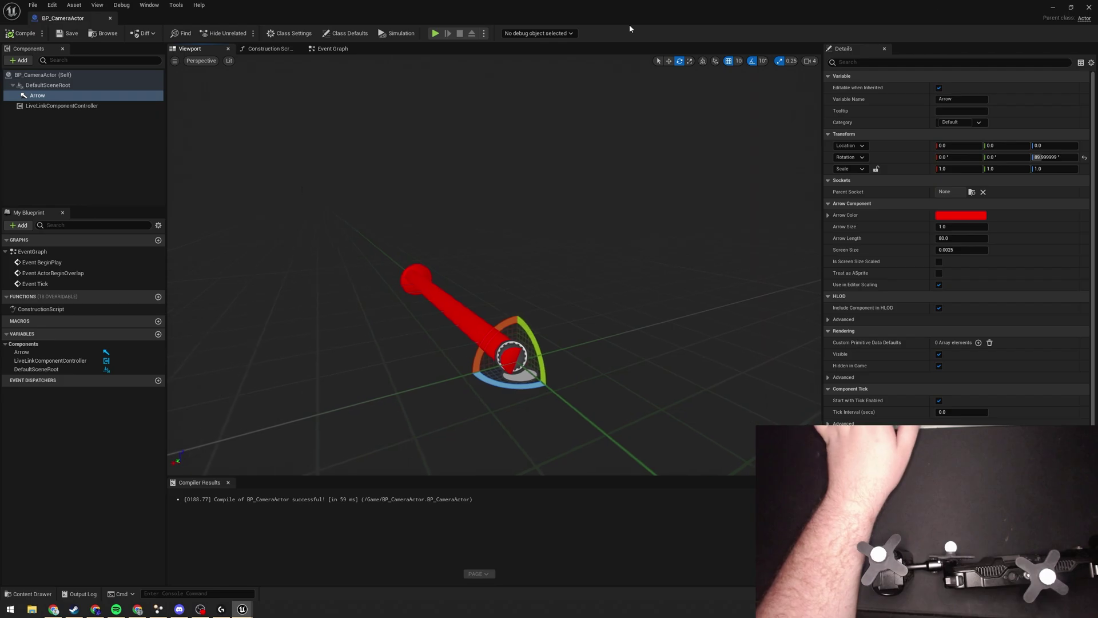
{"action": "left_click", "coordinate": [1054, 7]}
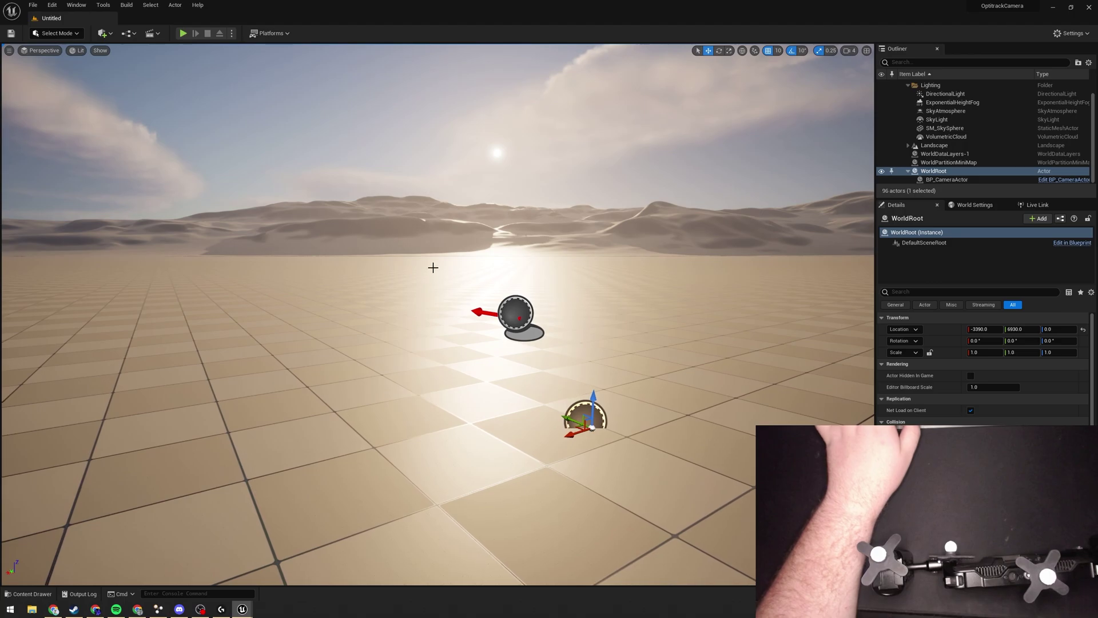
Step: Drag a Cine Camera Actor from Quick Add > Cinematic into the level
{"action": "key", "text": "ctrl+space"}
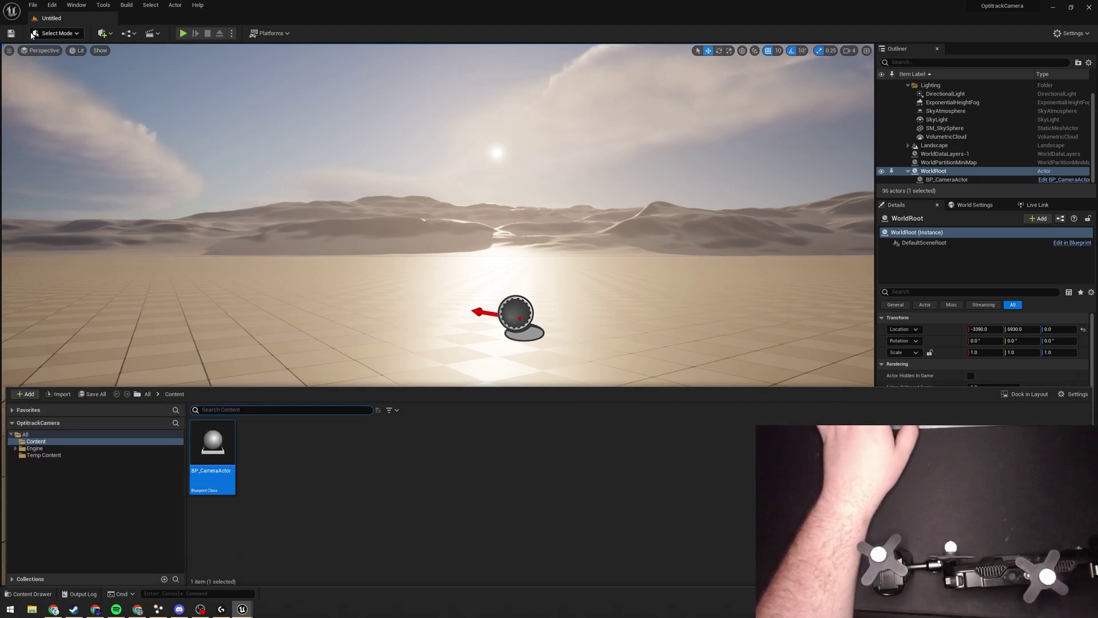
{"action": "left_click", "coordinate": [111, 35]}
{"action": "mouse_move", "coordinate": [131, 131]}
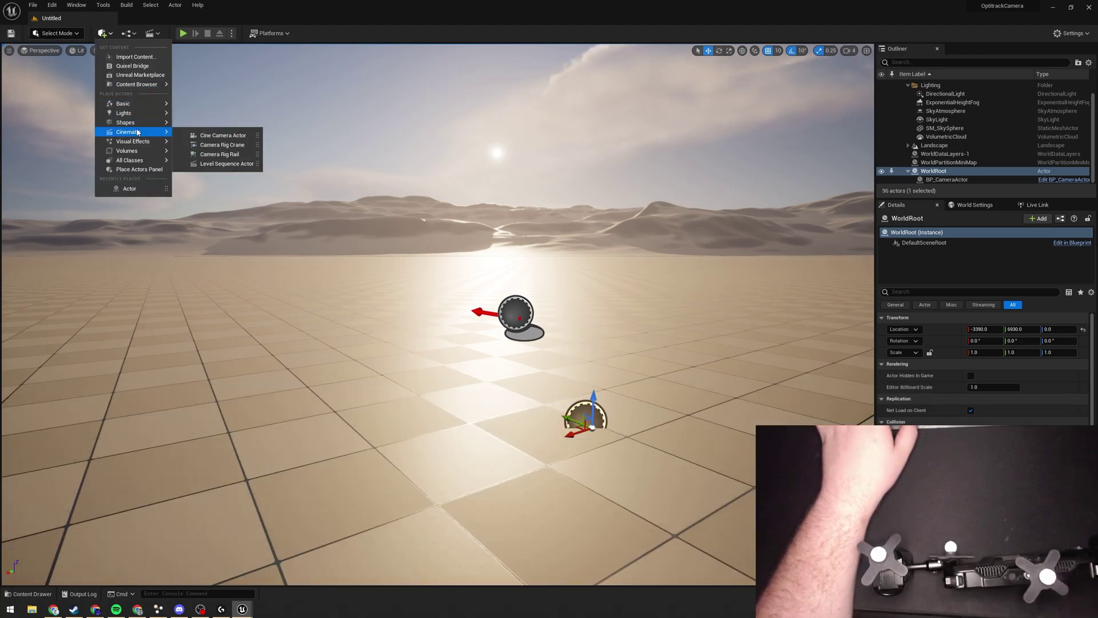
{"action": "left_click_drag", "start_coordinate": [223, 133], "coordinate": [460, 435]}
{"action": "right_click_drag", "start_coordinate": [408, 253], "coordinate": [408, 254]}
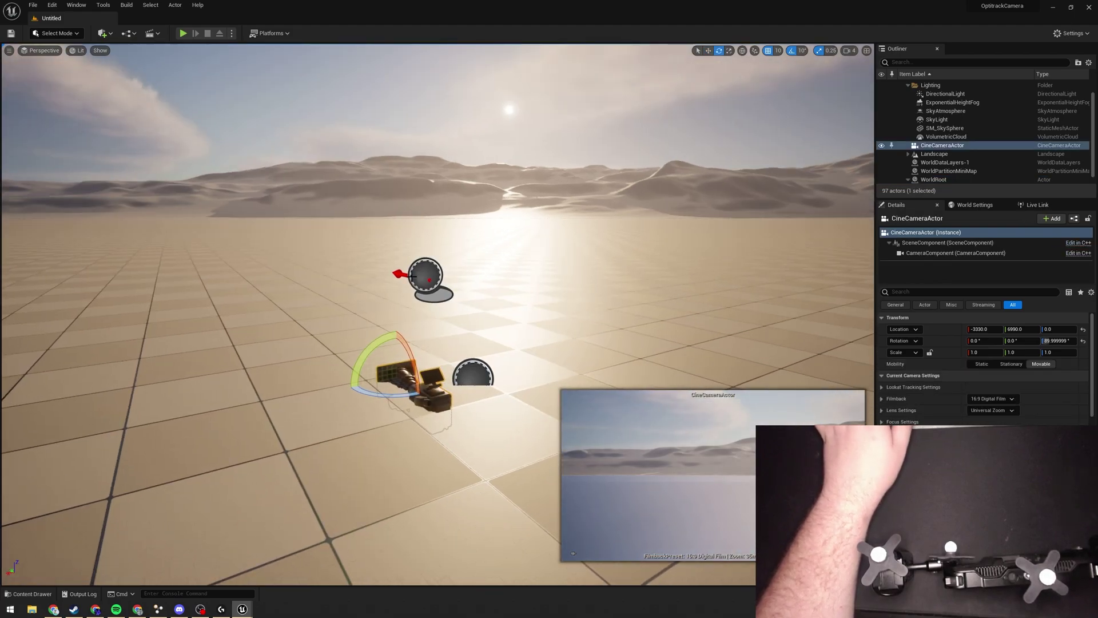
Step: Select the new cine camera actor and switch to the move gizmo (W)
{"action": "left_click", "coordinate": [411, 275]}
{"action": "left_click", "coordinate": [415, 384]}
{"action": "key", "text": "w"}
{"action": "right_click_drag", "start_coordinate": [80, 88], "coordinate": [80, 88]}
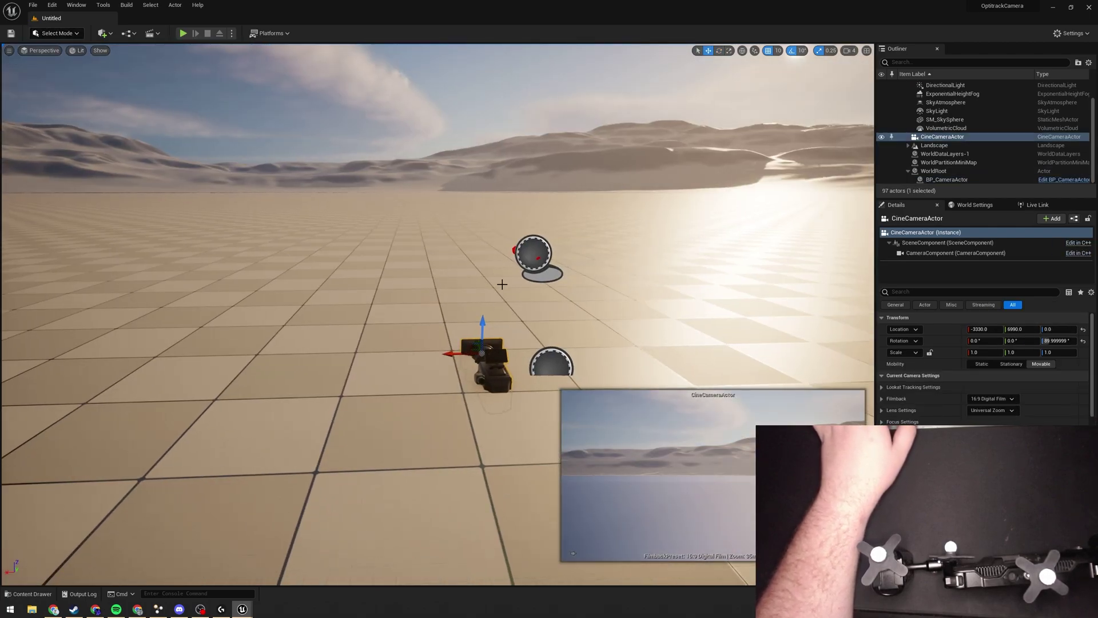
{"action": "right_click_drag", "start_coordinate": [502, 284], "coordinate": [496, 257]}
Step: Select WorldRoot together with BP_CameraActor, framing both in the view
{"action": "left_click", "coordinate": [491, 274]}
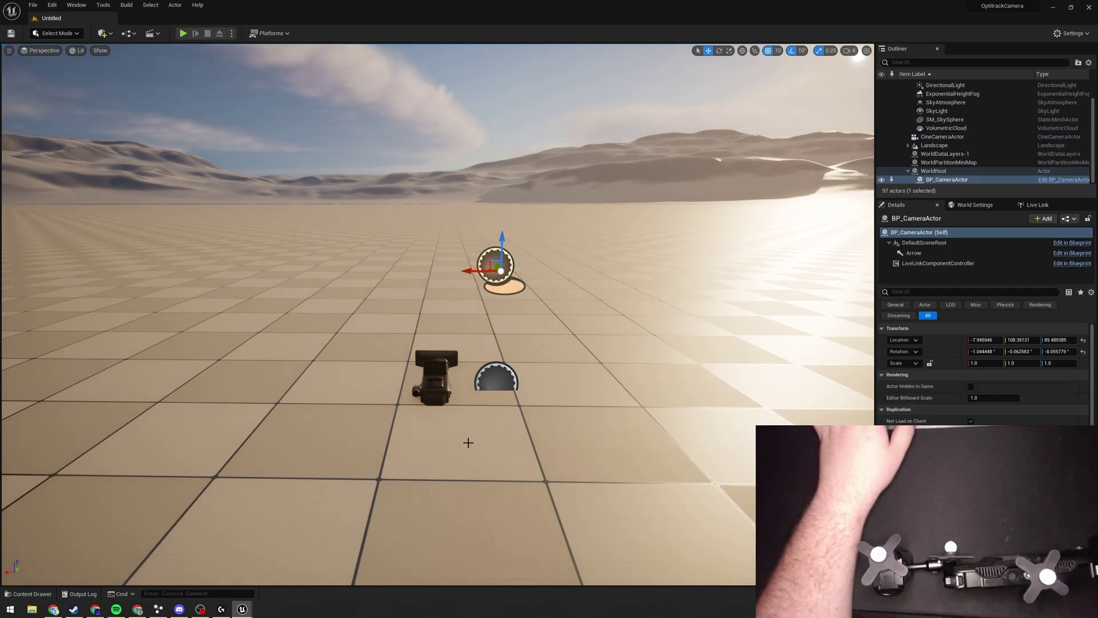
{"action": "left_click", "coordinate": [494, 376]}
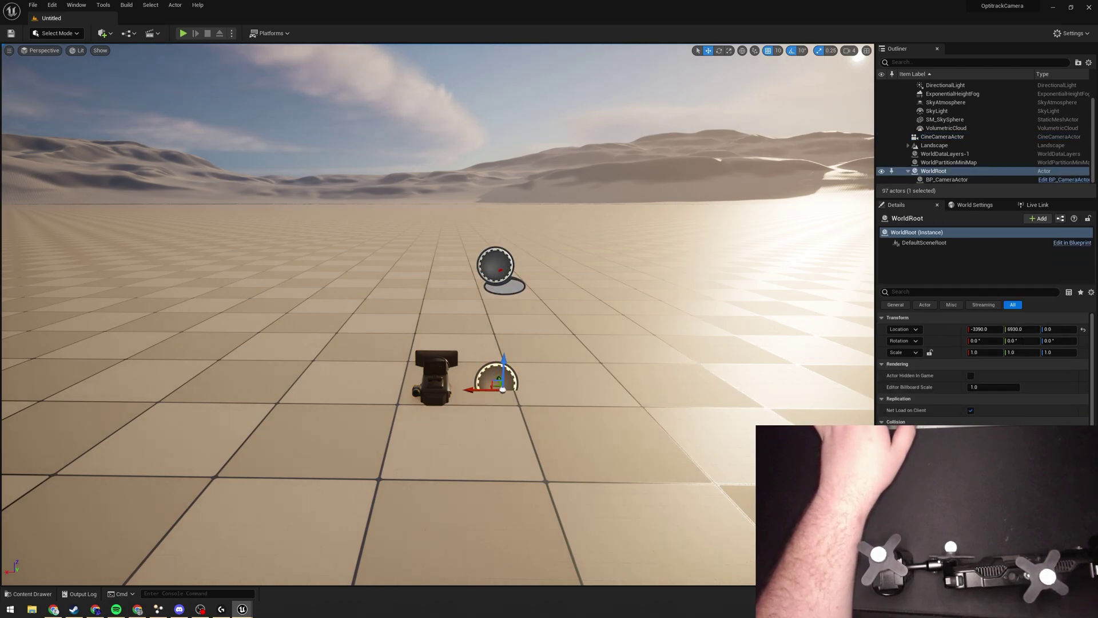
{"action": "right_click_drag", "start_coordinate": [494, 376], "coordinate": [522, 264]}
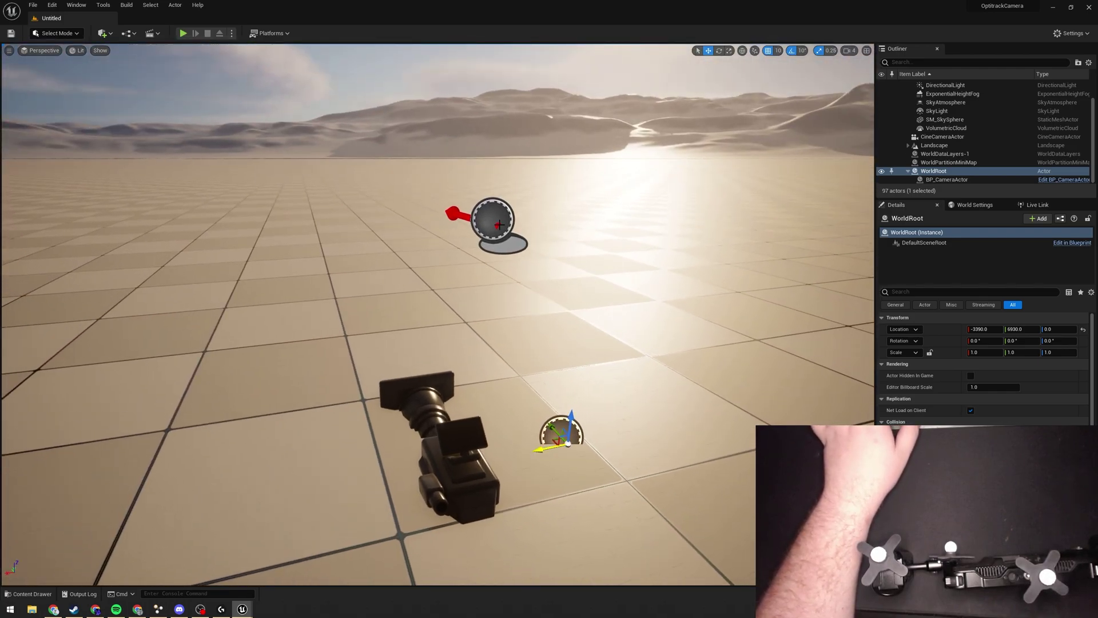
{"action": "left_click", "coordinate": [523, 263], "text": "ctrl"}
{"action": "right_click_drag", "start_coordinate": [542, 396], "coordinate": [195, 438]}
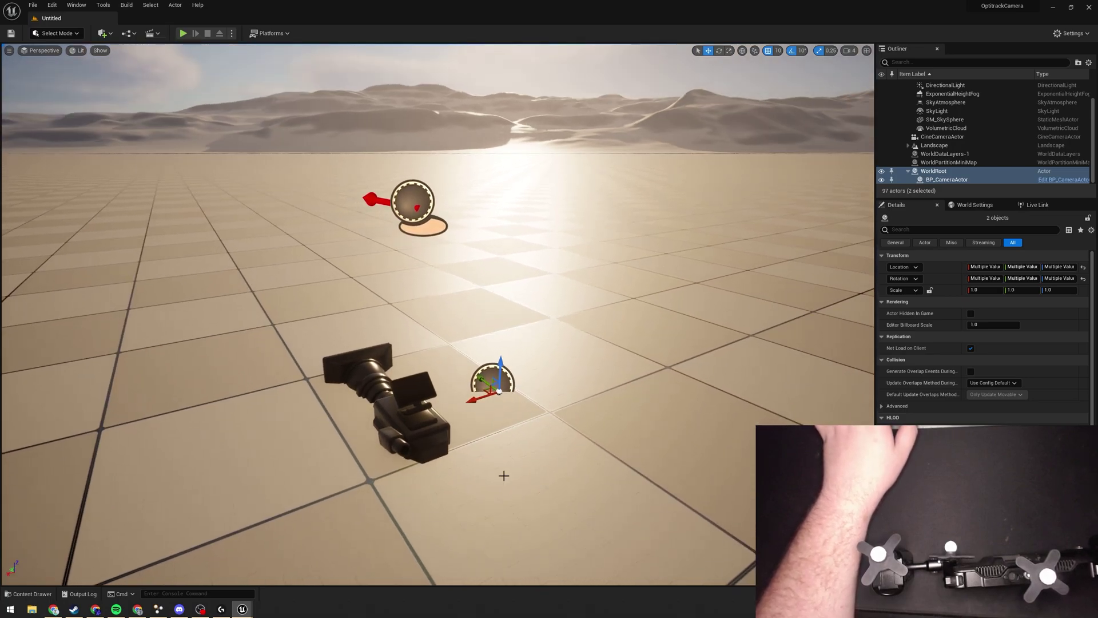
{"action": "right_click_drag", "start_coordinate": [607, 333], "coordinate": [549, 366]}
Step: Open BP_CameraActor from the content drawer and add a variable named Camera
{"action": "key", "text": "ctrl+space"}
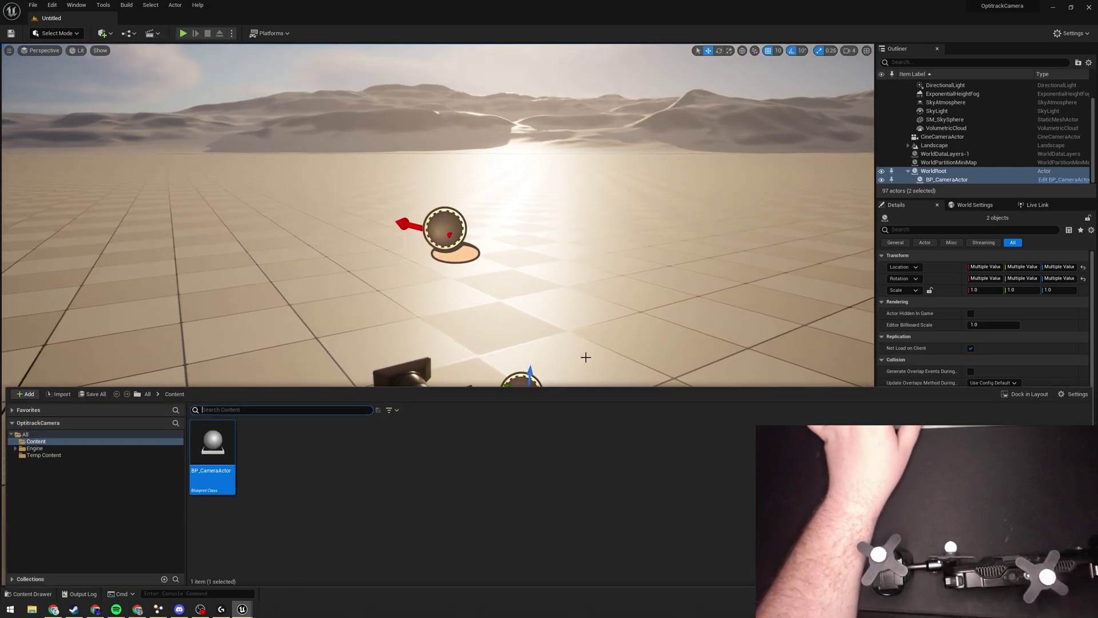
{"action": "double_click", "coordinate": [229, 440]}
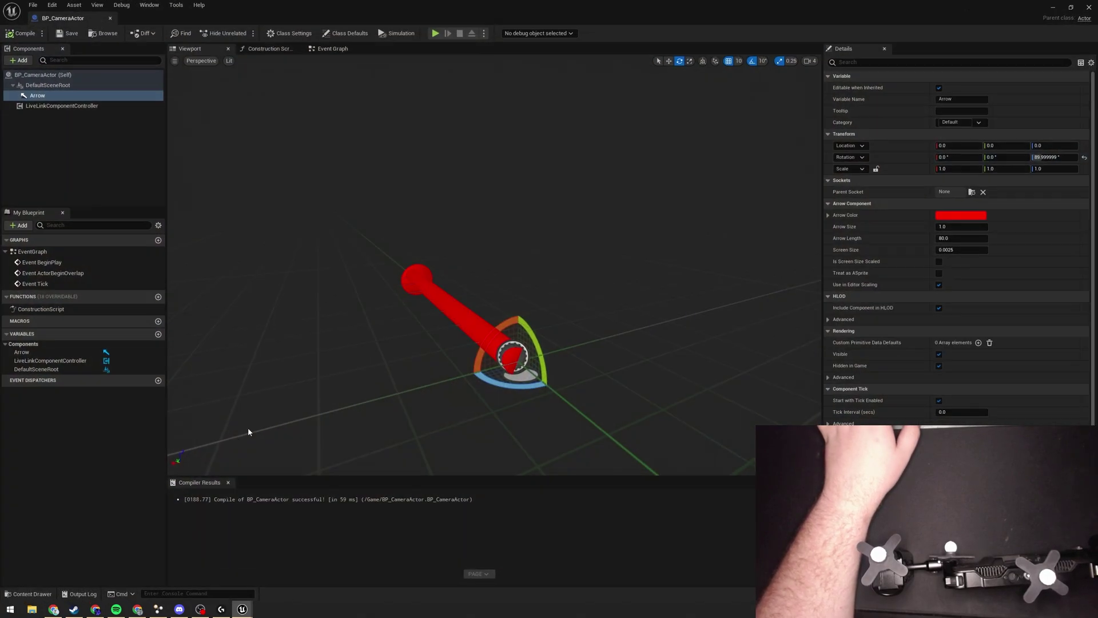
{"action": "left_click", "coordinate": [158, 334]}
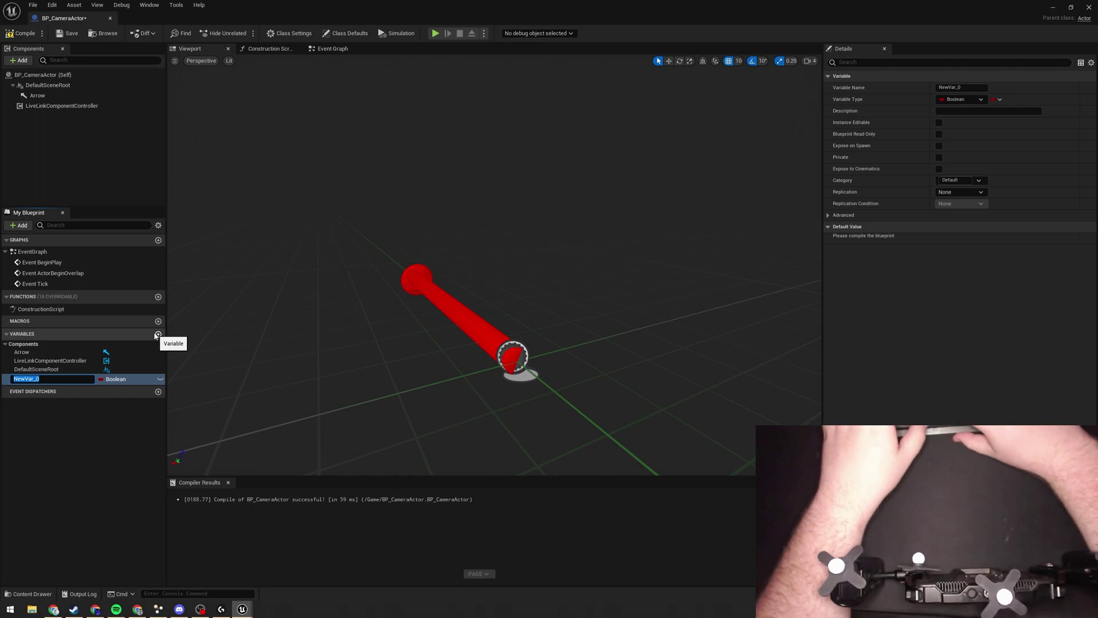
{"action": "type", "text": "Camera"}
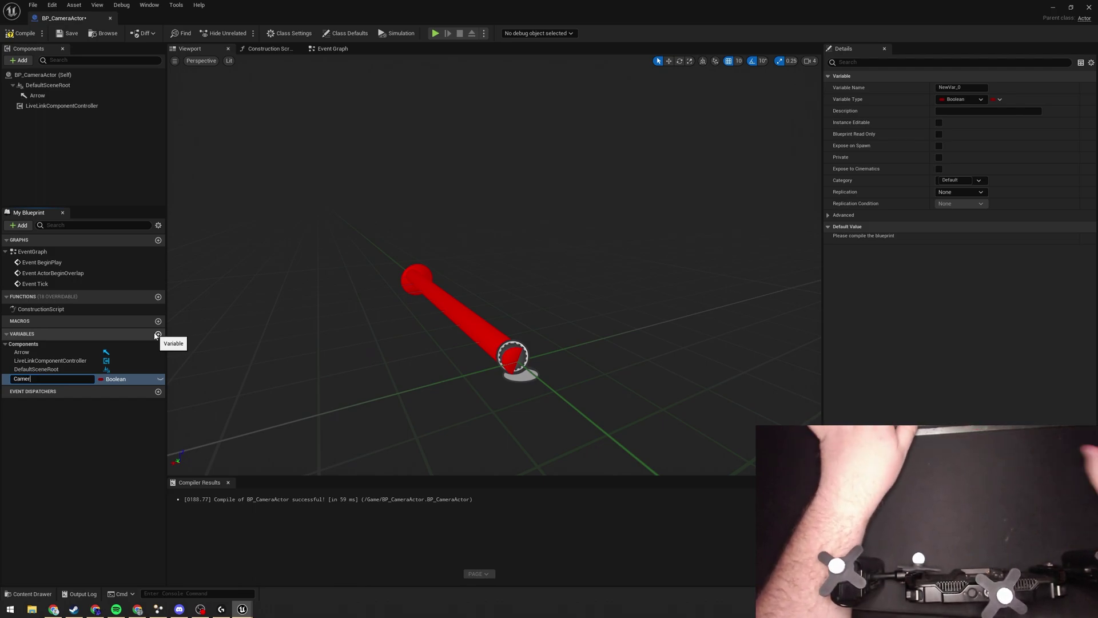
Step: Make Camera an instance-editable Actor object reference, then select LiveLinkComponentController
{"action": "left_click", "coordinate": [947, 100]}
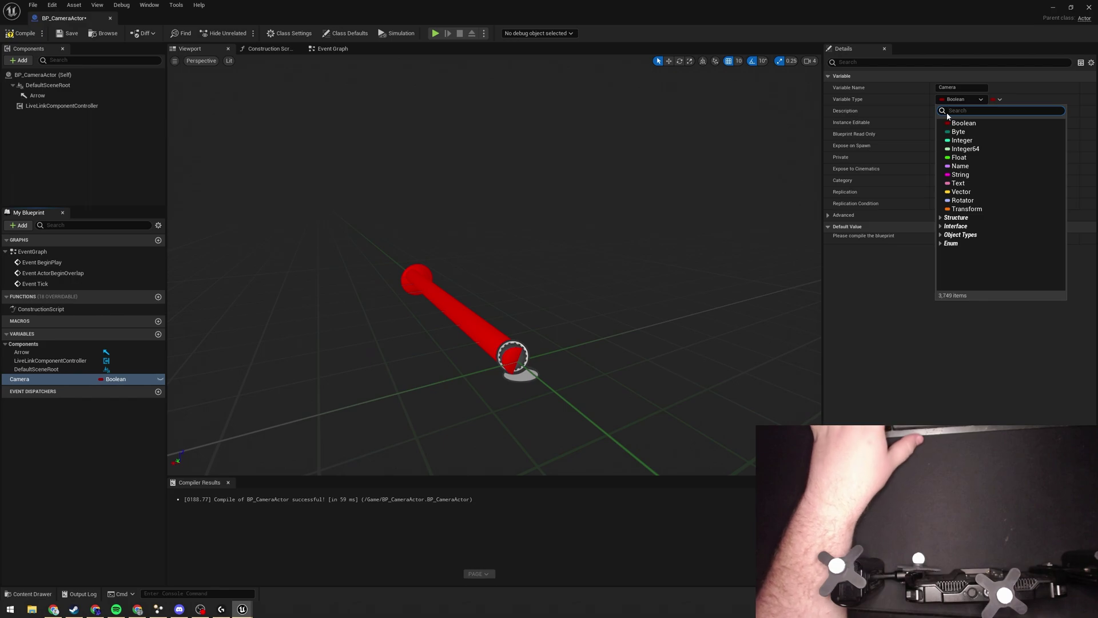
{"action": "type", "text": "Actor"}
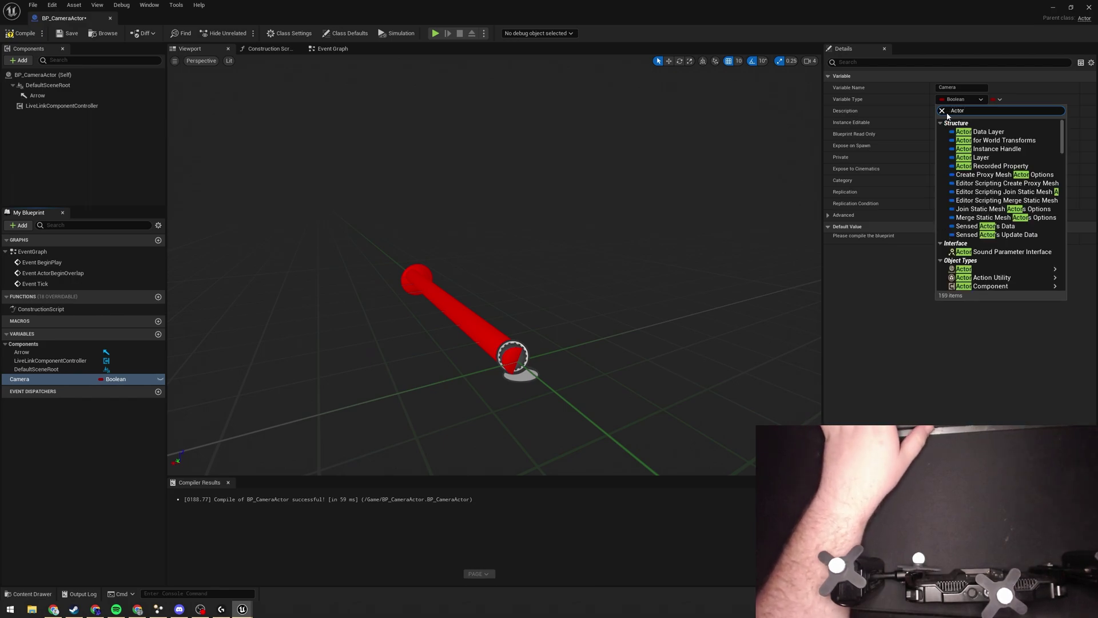
{"action": "left_click", "coordinate": [924, 276]}
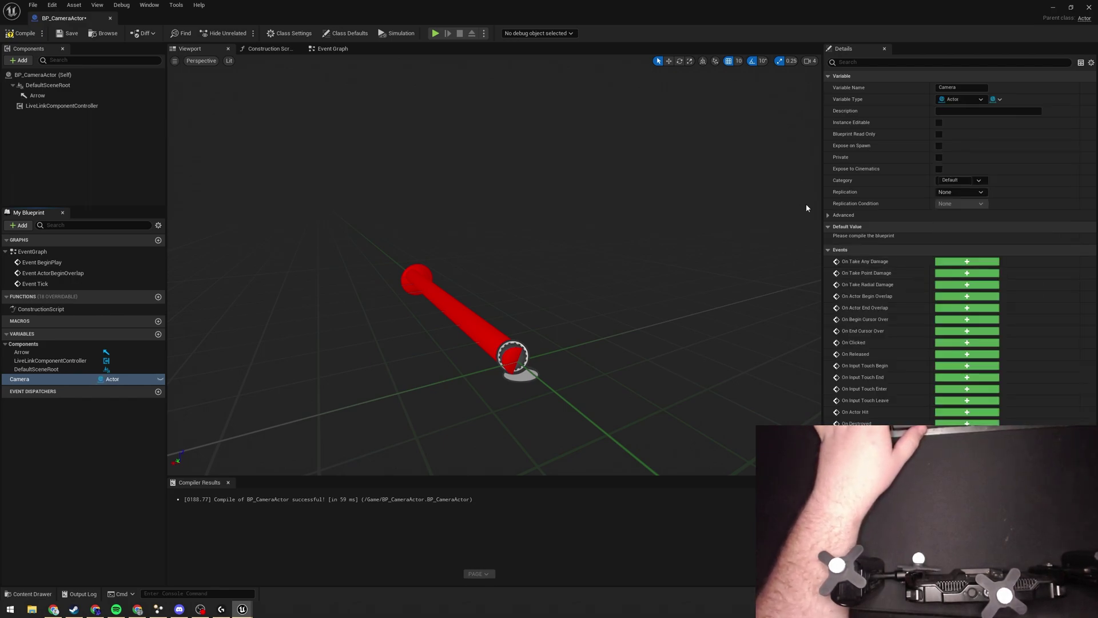
{"action": "left_click", "coordinate": [160, 380]}
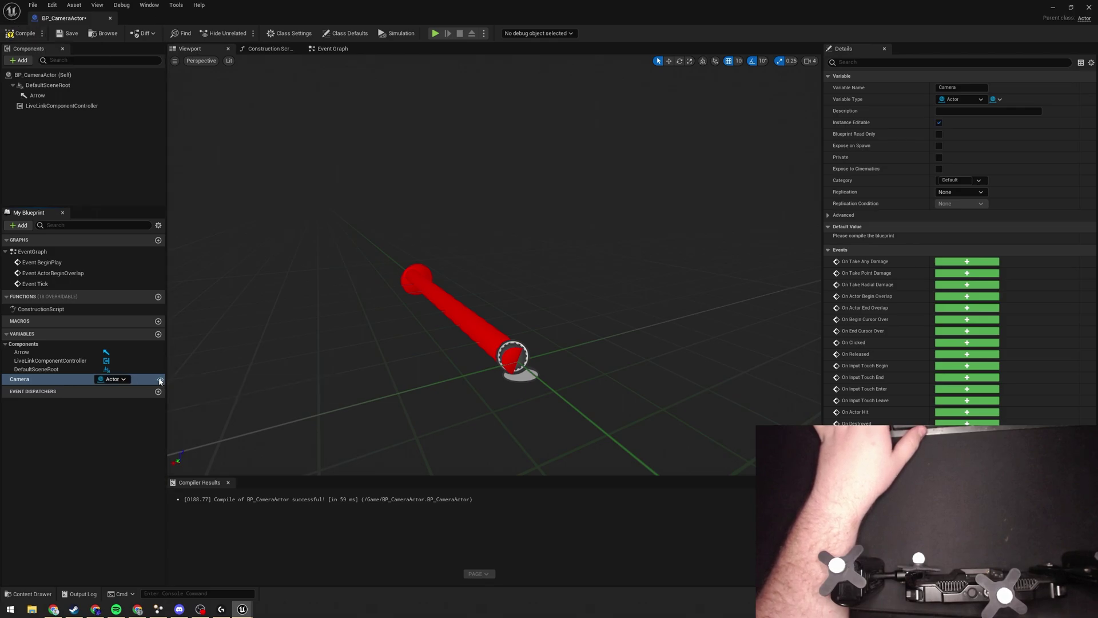
{"action": "left_click", "coordinate": [46, 105]}
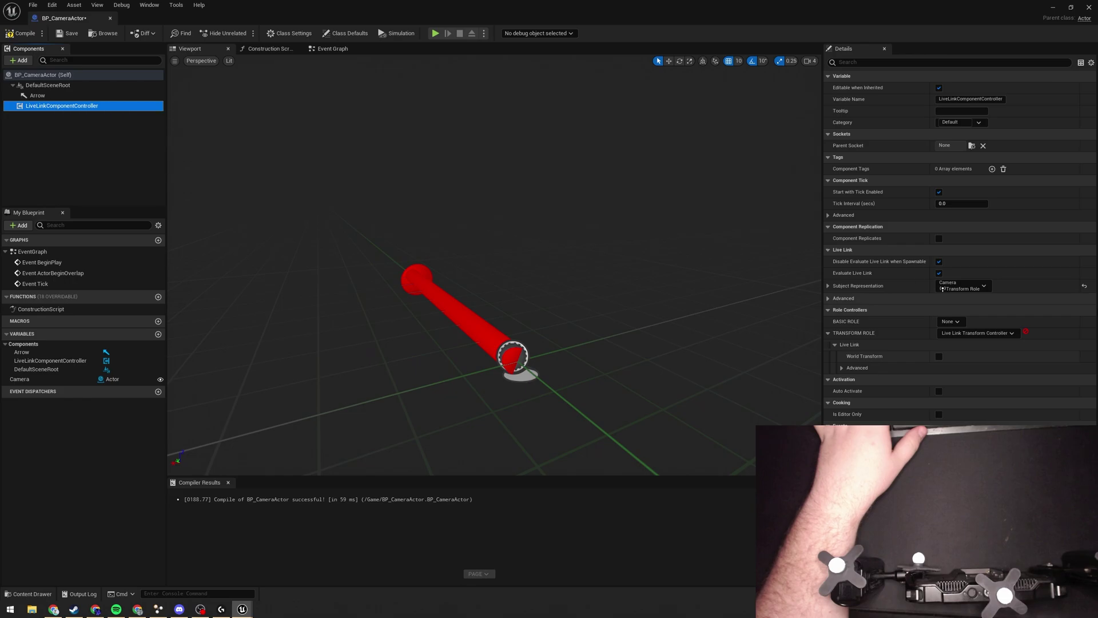
Step: Add the On Live Link Updated event and an Arrow Get World Transform node
{"action": "left_click", "coordinate": [943, 438]}
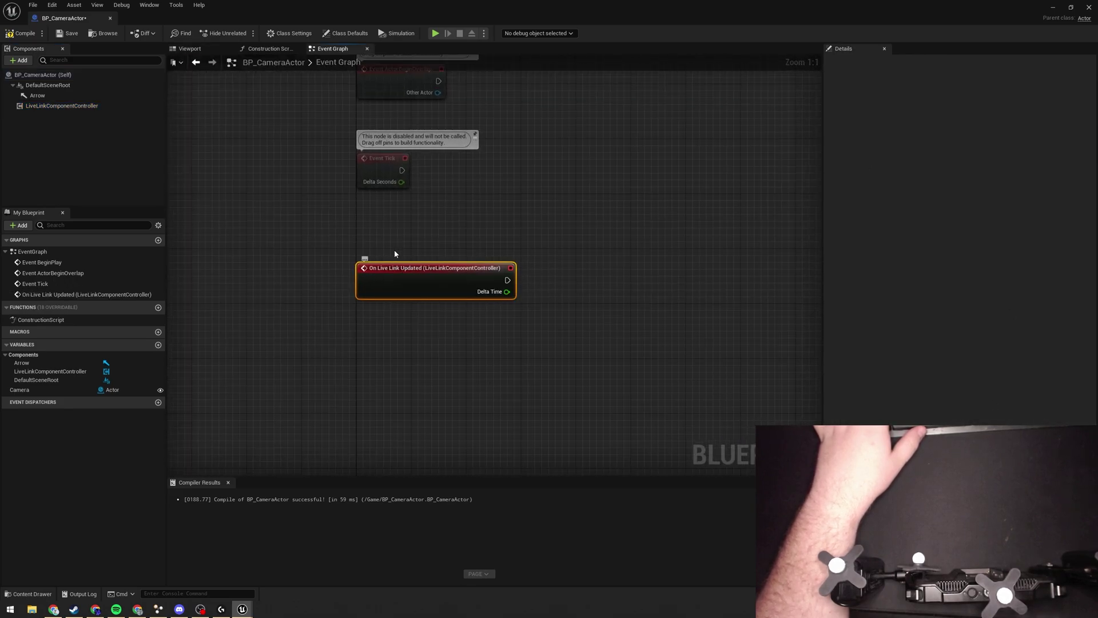
{"action": "right_click_drag", "start_coordinate": [584, 372], "coordinate": [542, 377]}
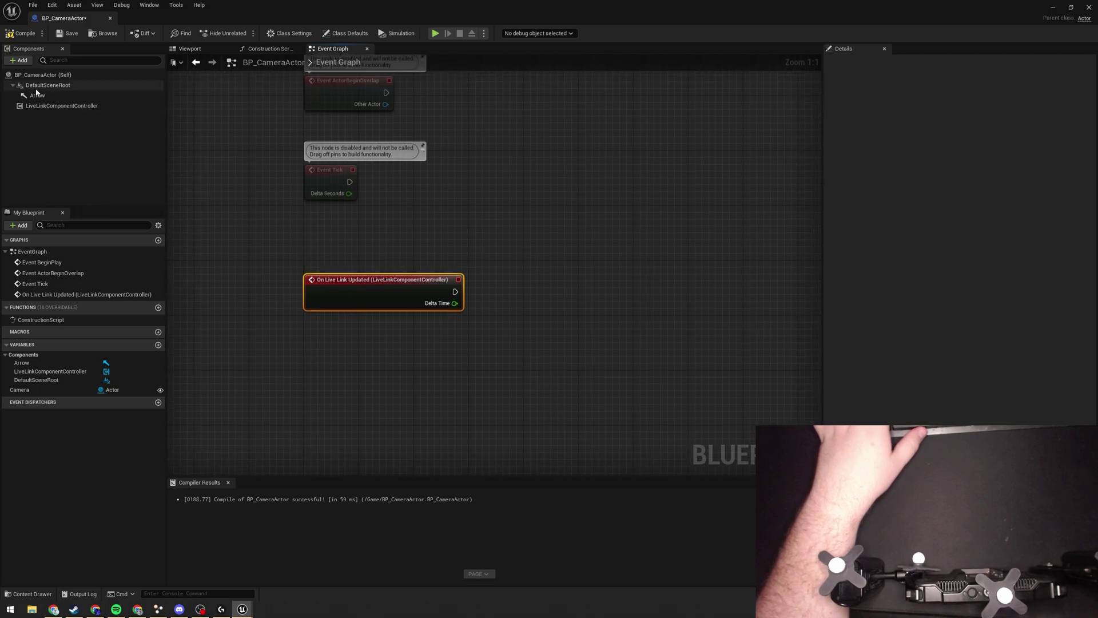
{"action": "left_click_drag", "start_coordinate": [37, 95], "coordinate": [504, 382]}
{"action": "type", "text": "Get worl"}
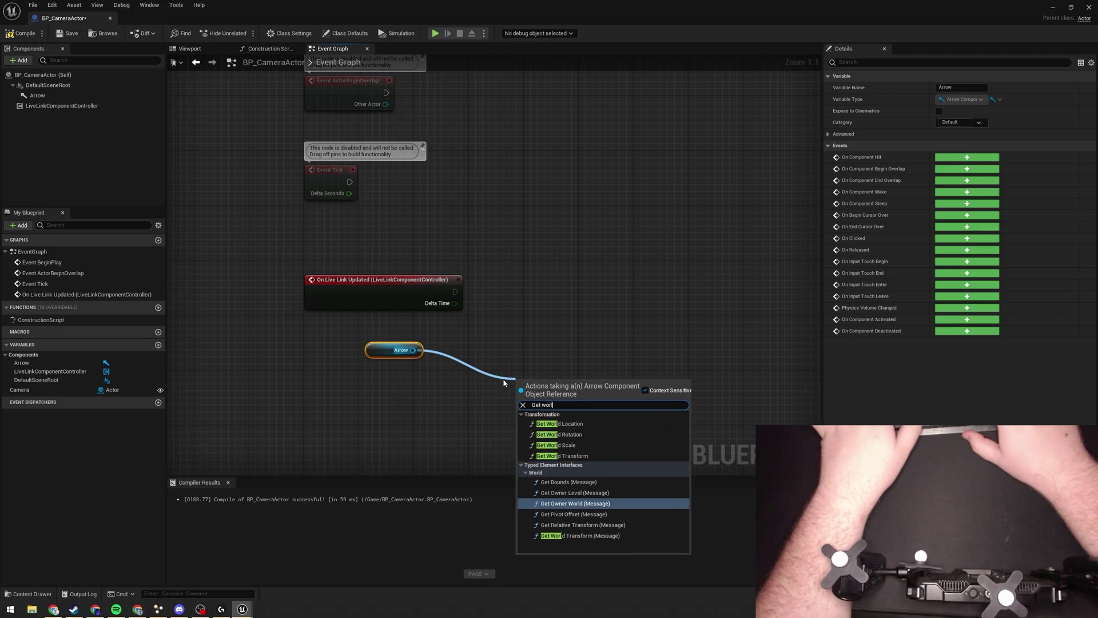
{"action": "type", "text": "d"}
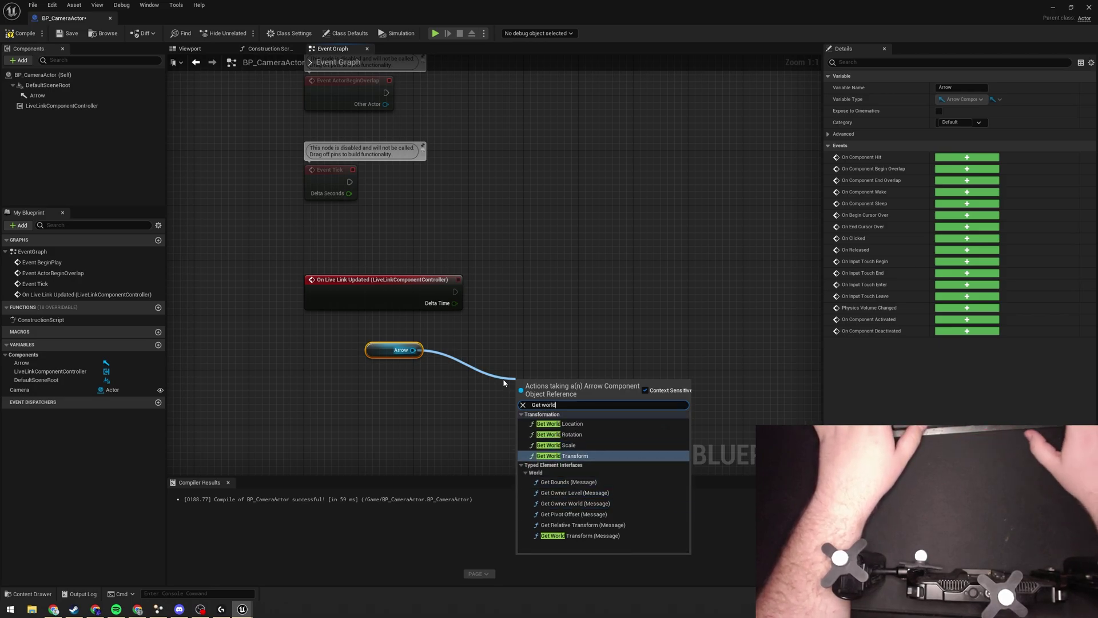
{"action": "key", "text": "Return"}
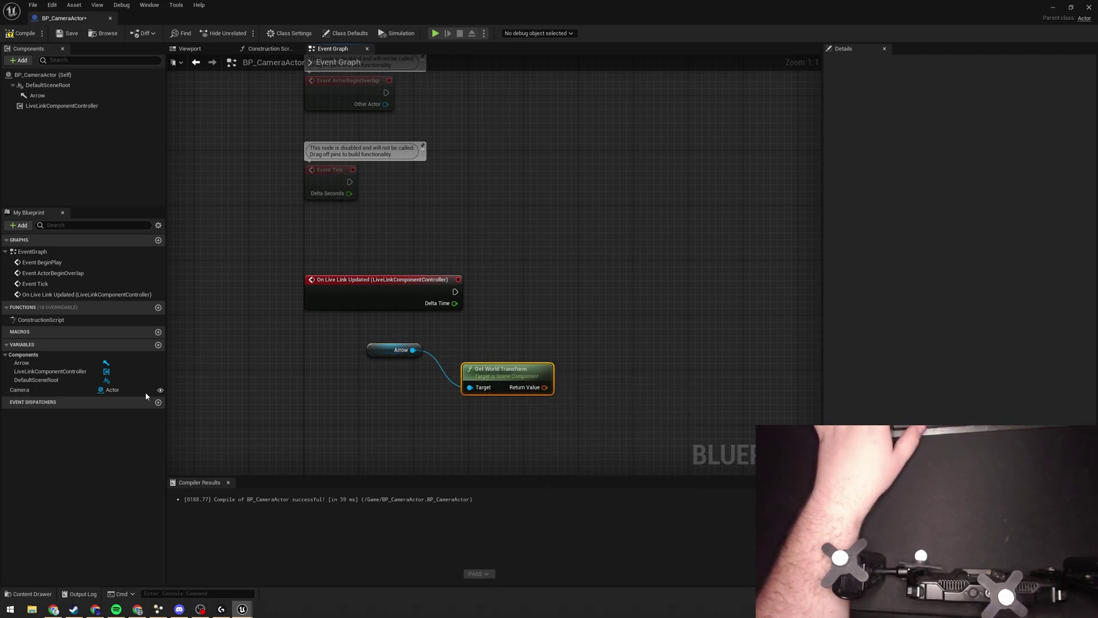
Step: Add Set Actor Transform on Camera, fed by the Arrow transform and triggered by the event
{"action": "left_click_drag", "start_coordinate": [93, 387], "coordinate": [588, 313]}
{"action": "left_click", "coordinate": [495, 342]}
{"action": "type", "text": "Set actor"}
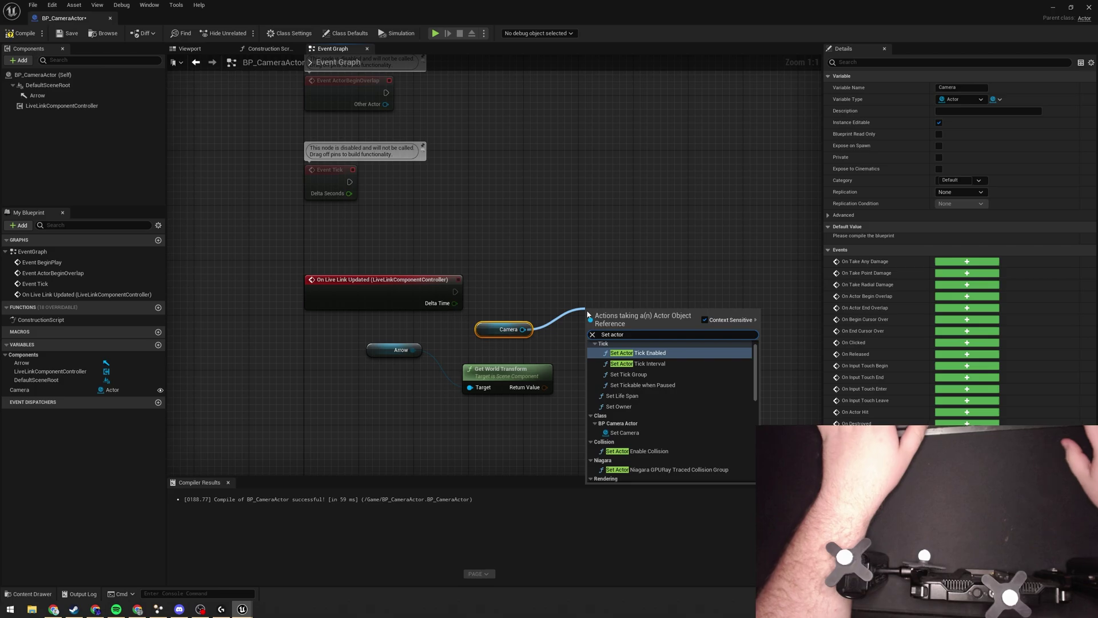
{"action": "type", "text": " trans"}
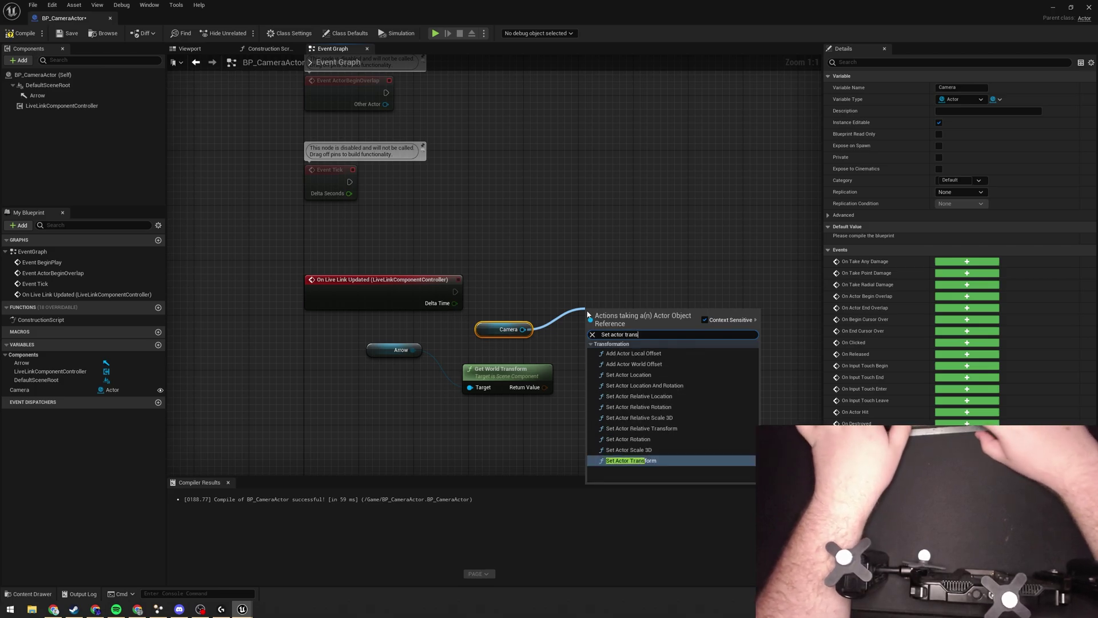
{"action": "key", "text": "Return"}
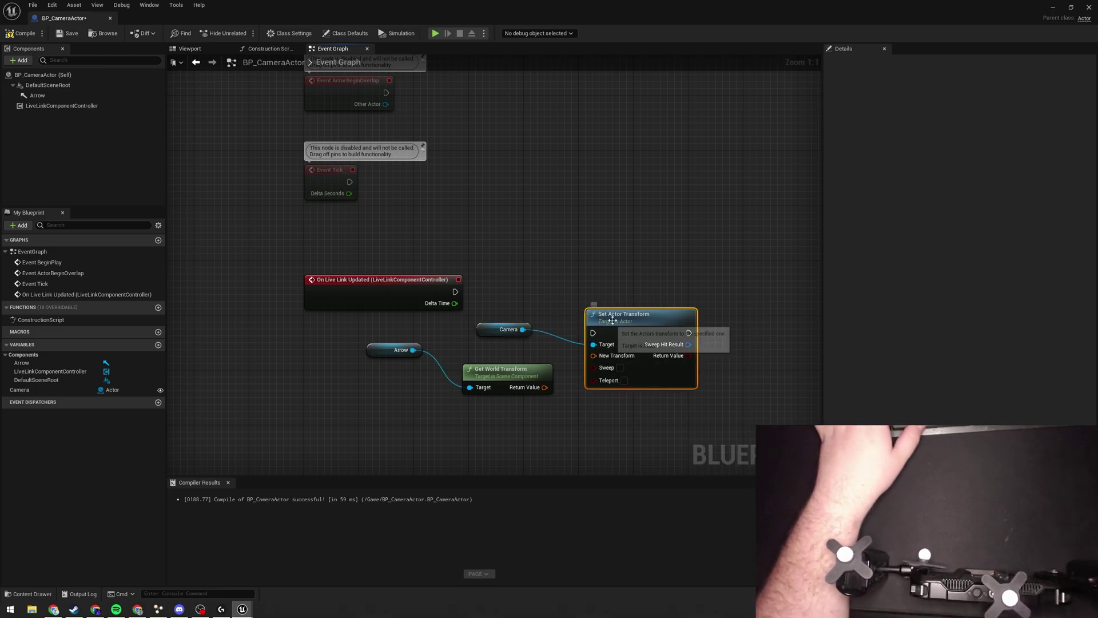
{"action": "left_click_drag", "start_coordinate": [544, 387], "coordinate": [601, 350]}
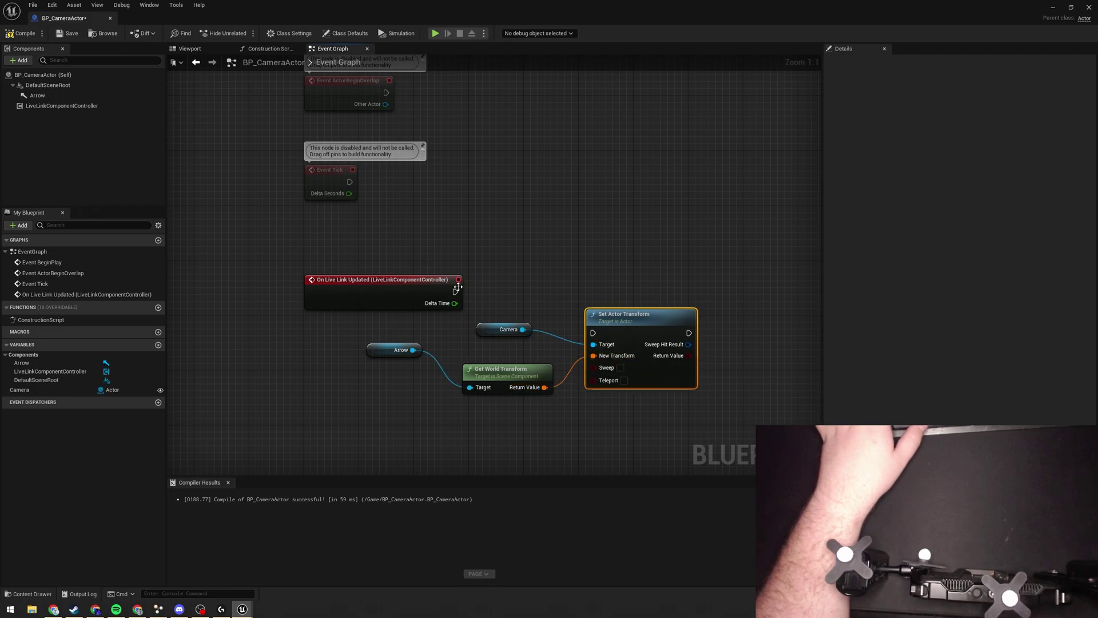
{"action": "left_click_drag", "start_coordinate": [455, 290], "coordinate": [632, 288]}
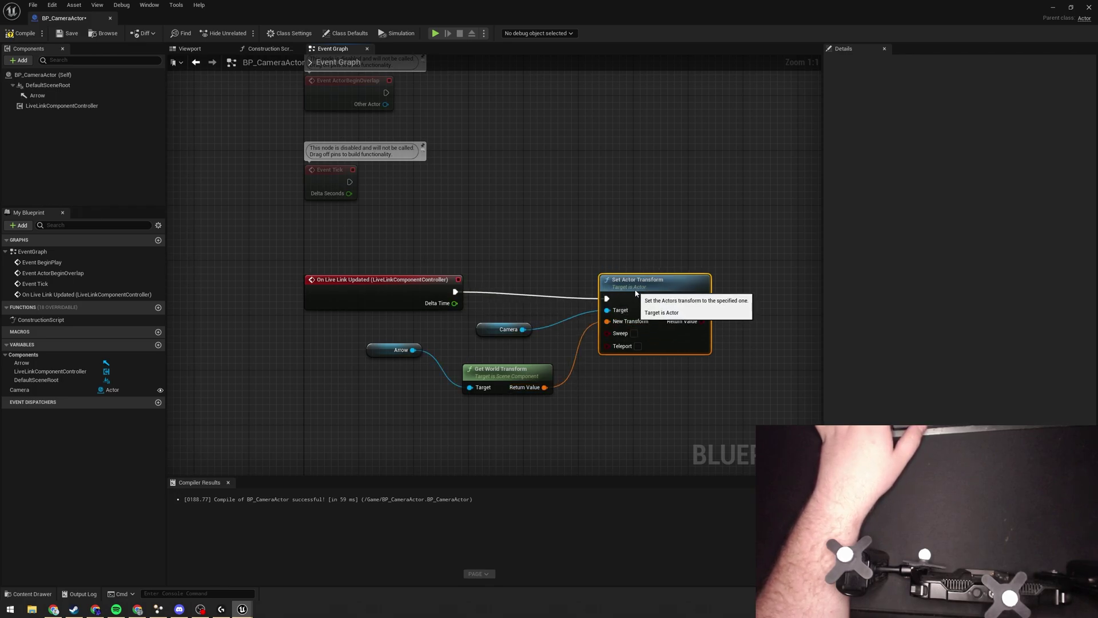
Step: Compile BP_CameraActor and go back to the level with only WorldRoot selected
{"action": "left_click", "coordinate": [21, 34]}
{"action": "left_click", "coordinate": [1053, 7]}
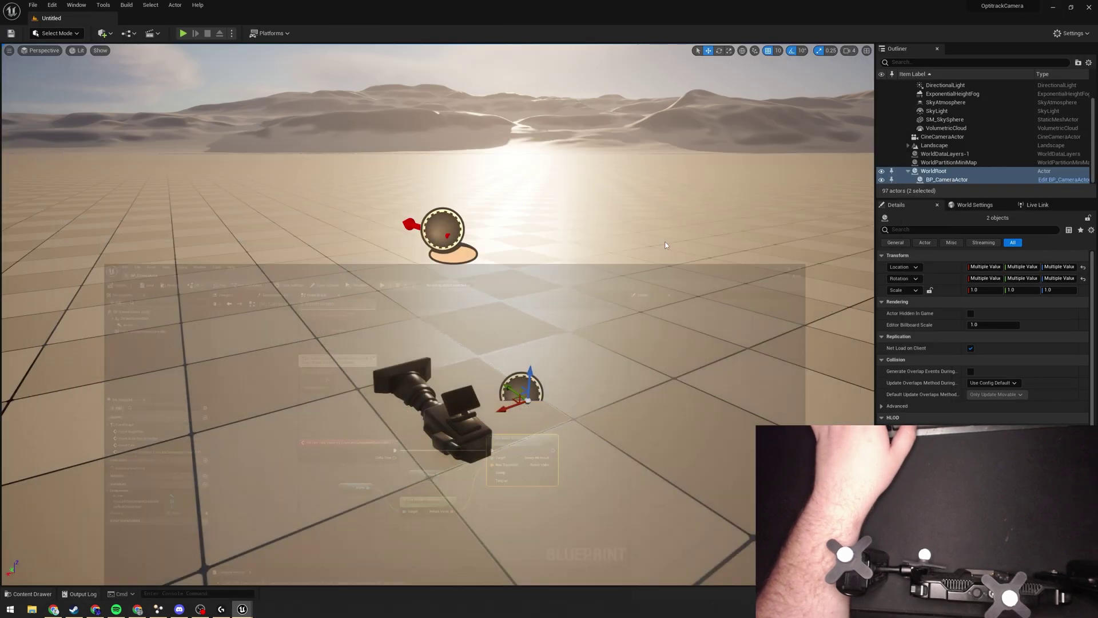
{"action": "left_click", "coordinate": [519, 389]}
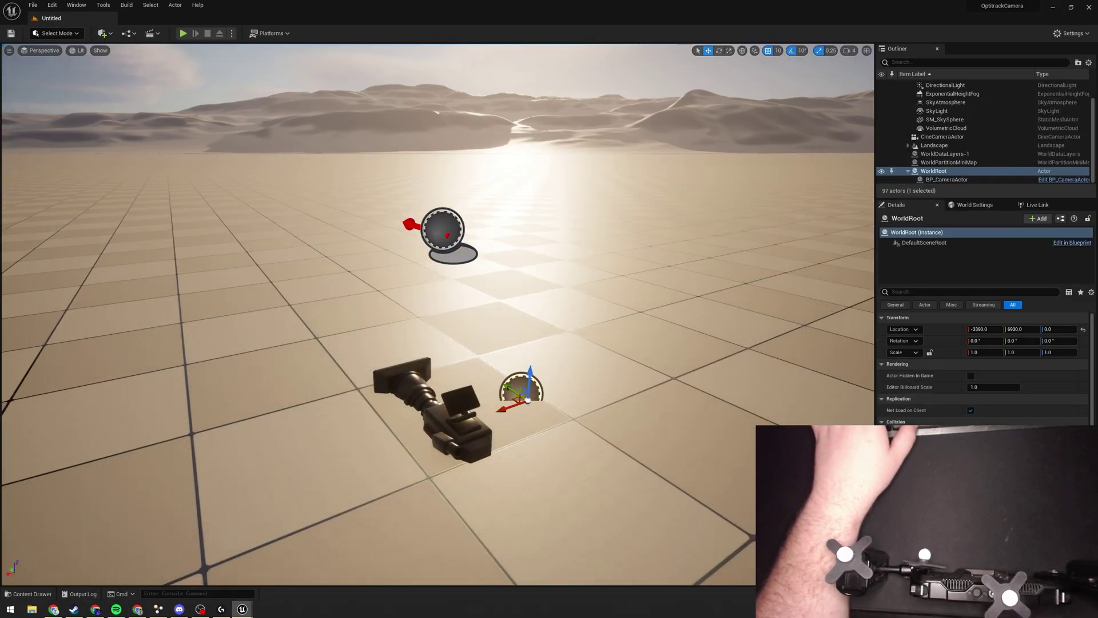
Step: Reopen the BP_CameraActor Blueprint from the content drawer
{"action": "left_click_drag", "start_coordinate": [343, 320], "coordinate": [279, 277]}
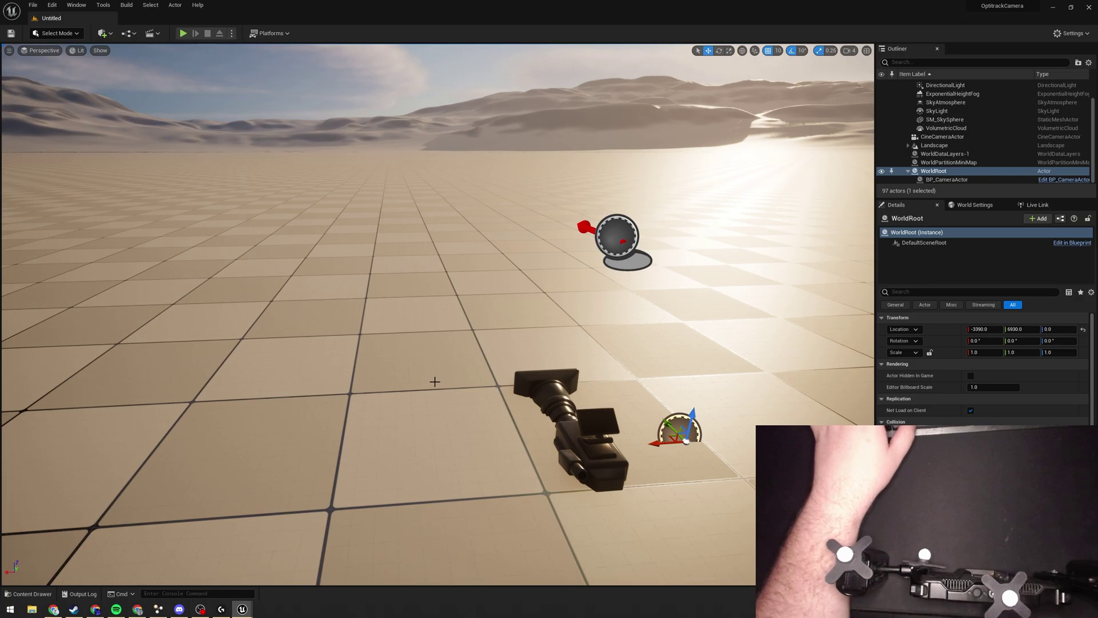
{"action": "left_click_drag", "start_coordinate": [435, 382], "coordinate": [458, 317]}
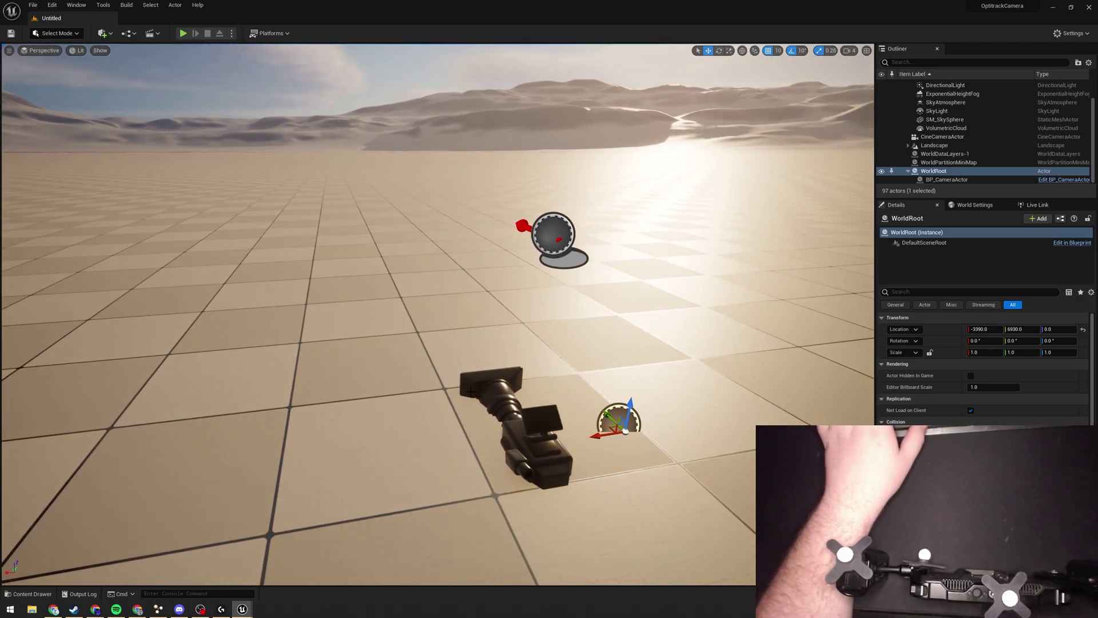
{"action": "key", "text": "ctrl+space"}
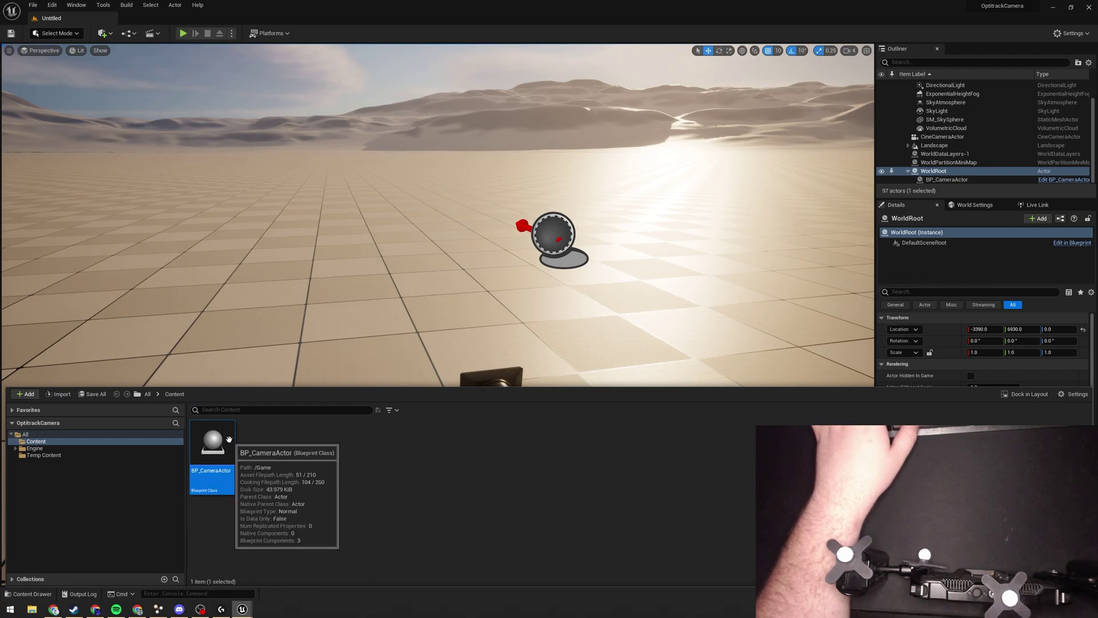
{"action": "double_click", "coordinate": [207, 445]}
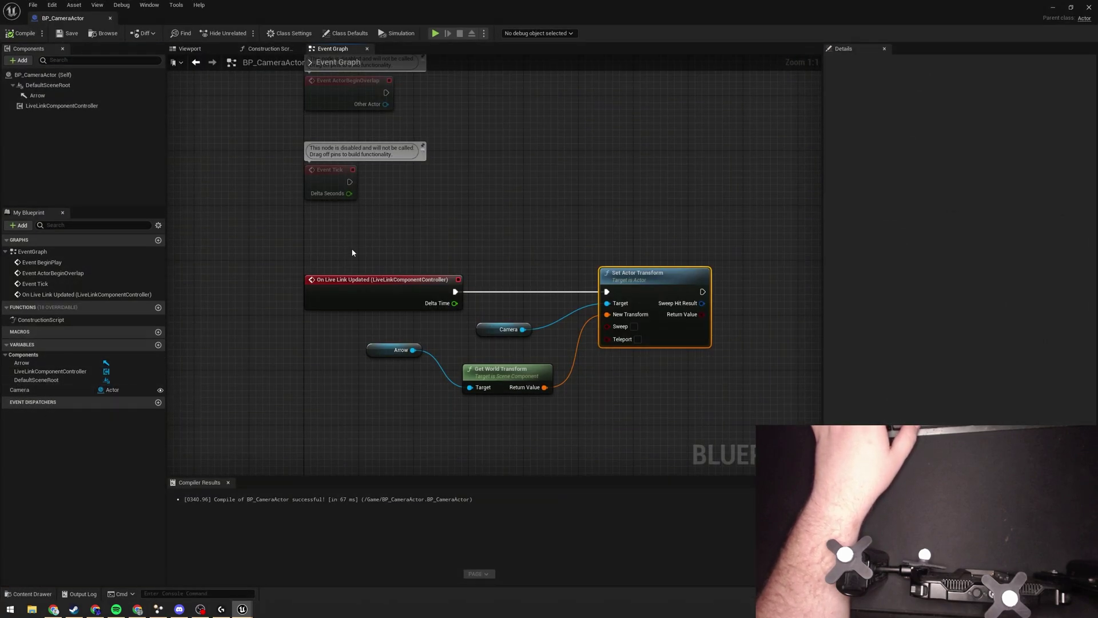
Step: Rearrange the graph and add an Is Valid macro on the Camera variable
{"action": "left_click_drag", "start_coordinate": [373, 282], "coordinate": [234, 282]}
{"action": "right_click_drag", "start_coordinate": [304, 346], "coordinate": [347, 339]}
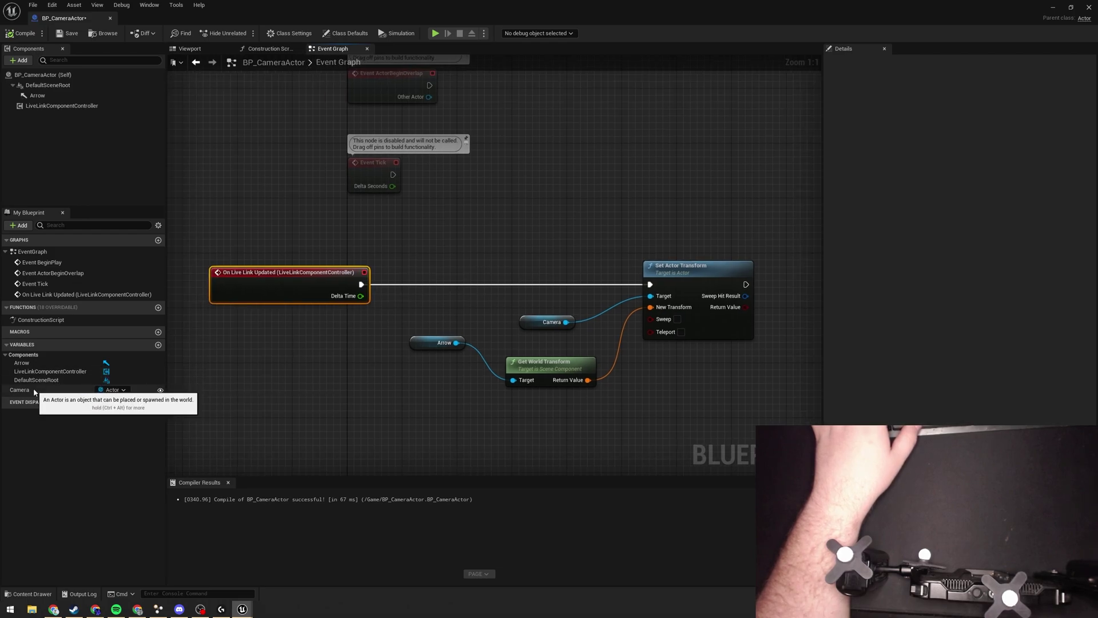
{"action": "left_click_drag", "start_coordinate": [529, 328], "coordinate": [441, 301]}
{"action": "type", "text": "is valid"}
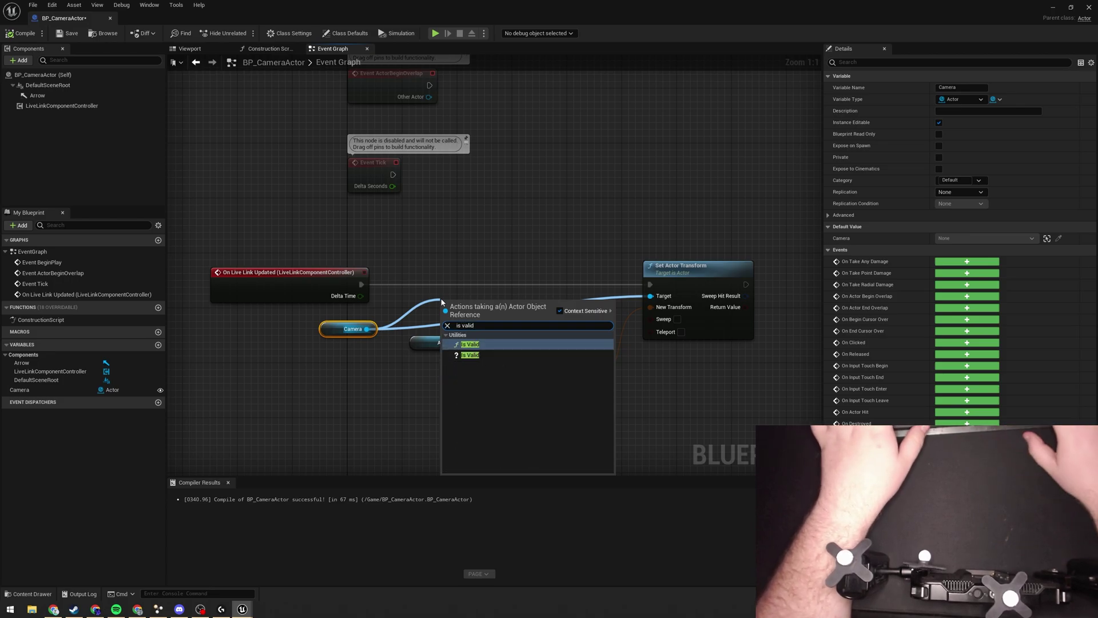
{"action": "key", "text": "Down"}
{"action": "key", "text": "Return"}
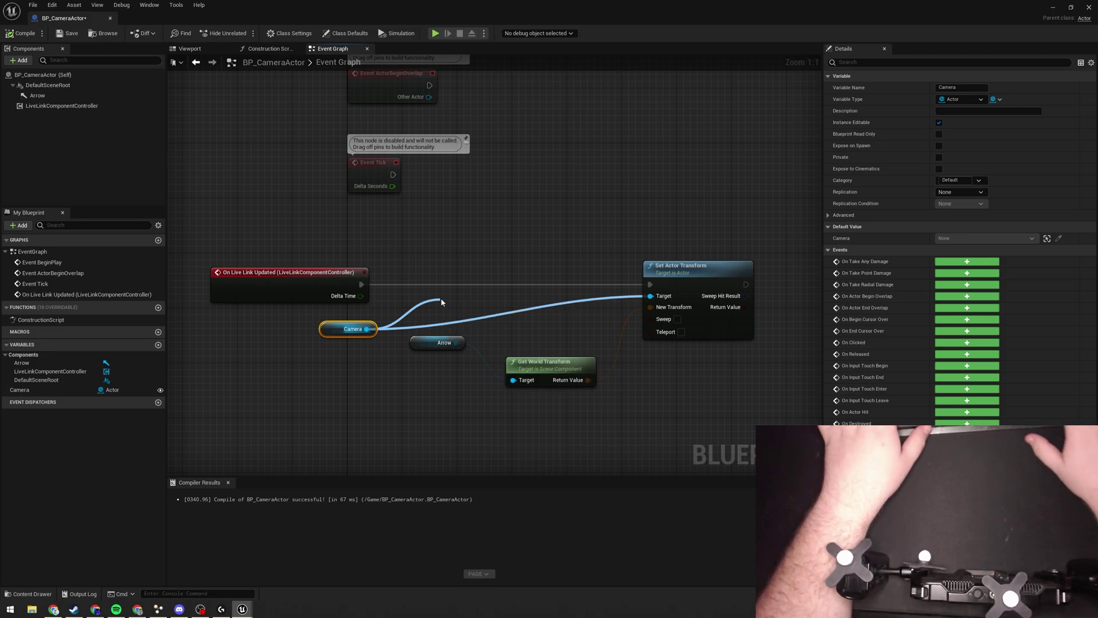
Step: Place Is Valid between On Live Link Updated and Set Actor Transform, then compile
{"action": "left_click_drag", "start_coordinate": [500, 311], "coordinate": [501, 276]}
{"action": "left_click_drag", "start_coordinate": [361, 284], "coordinate": [433, 289], "text": "ctrl"}
{"action": "left_click_drag", "start_coordinate": [517, 286], "coordinate": [635, 290]}
{"action": "left_click", "coordinate": [21, 35]}
{"action": "left_click_drag", "start_coordinate": [758, 260], "coordinate": [287, 387]}
{"action": "left_click", "coordinate": [324, 331]}
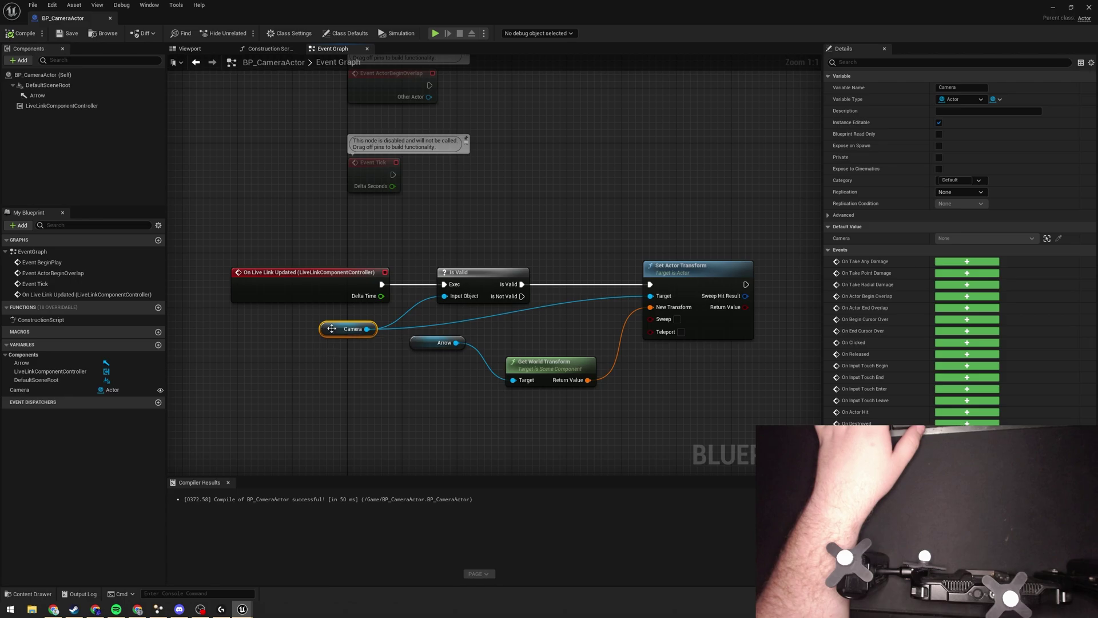
Step: Set BP_CameraActor's Camera property to CineCameraActor and orbit around to check the camera
{"action": "left_click", "coordinate": [1056, 9]}
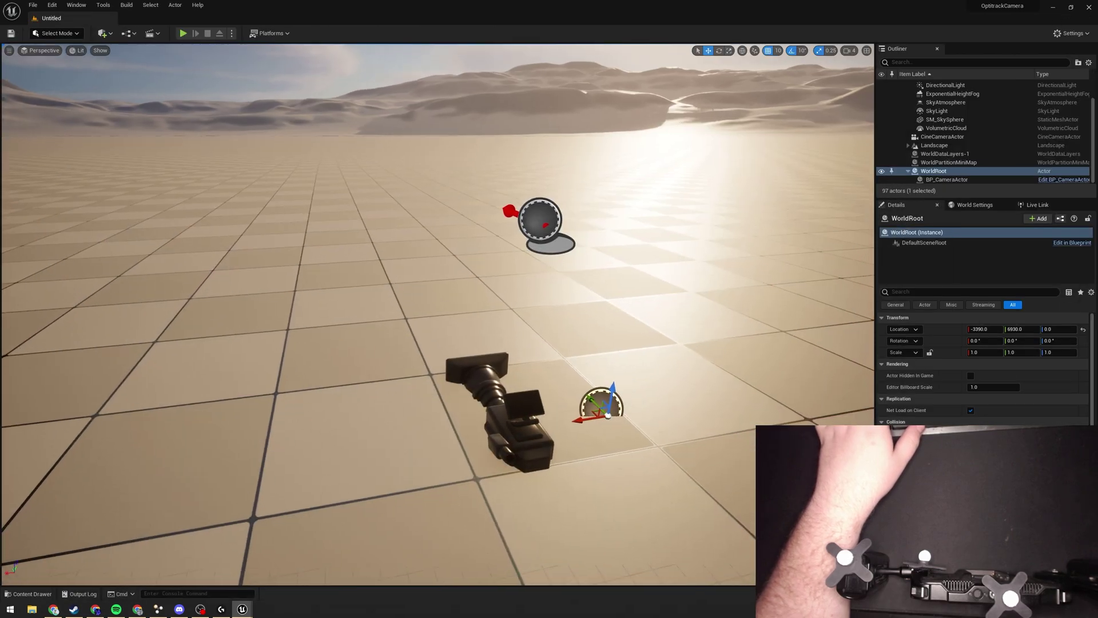
{"action": "left_click", "coordinate": [1011, 385]}
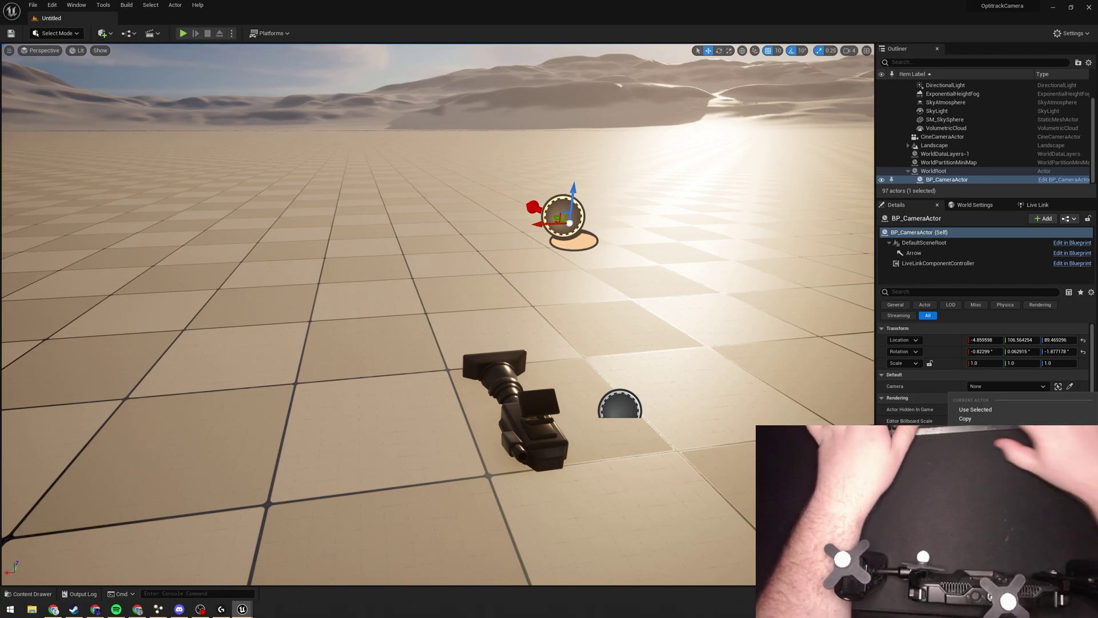
{"action": "left_click", "coordinate": [983, 466]}
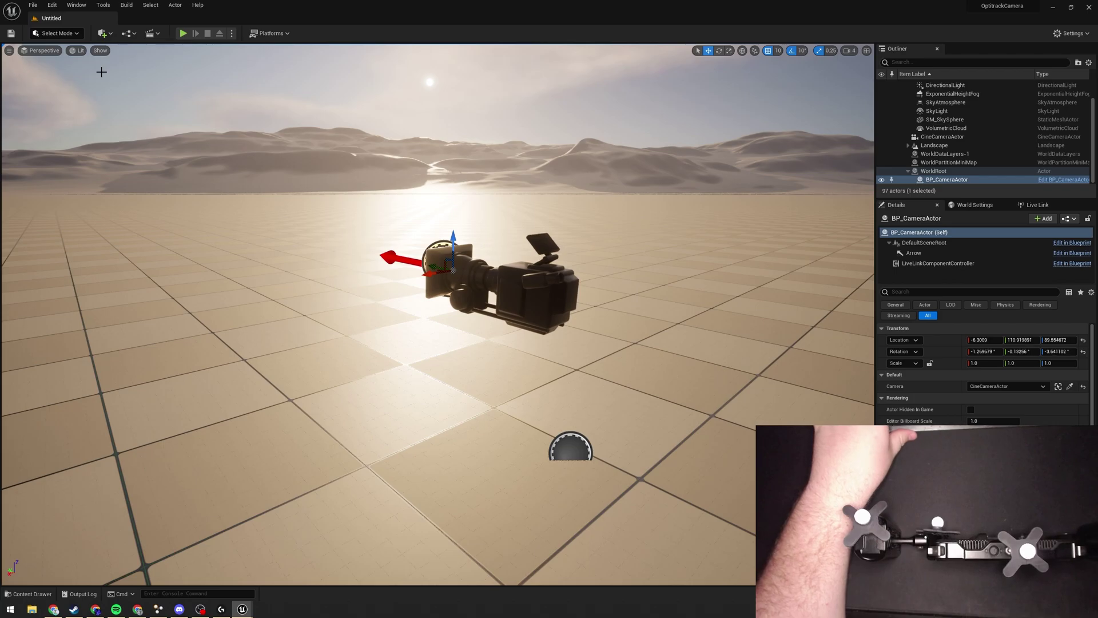
{"action": "scroll", "coordinate": [411, 248], "scroll_direction": "up", "scroll_amount": 10}
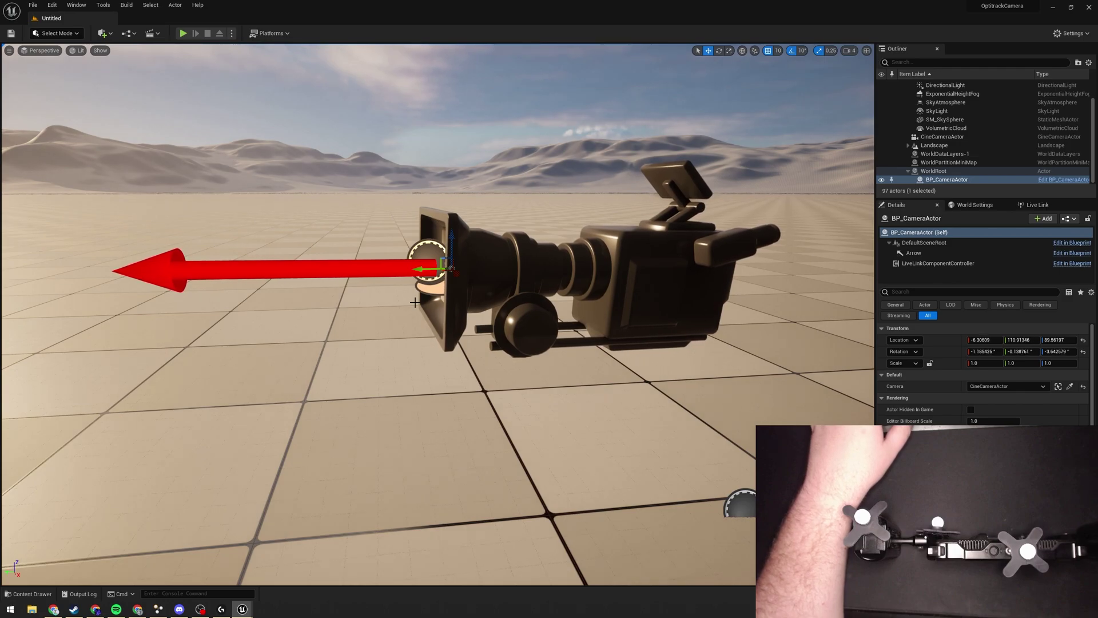
{"action": "left_click_drag", "start_coordinate": [415, 302], "coordinate": [250, 309], "text": "alt"}
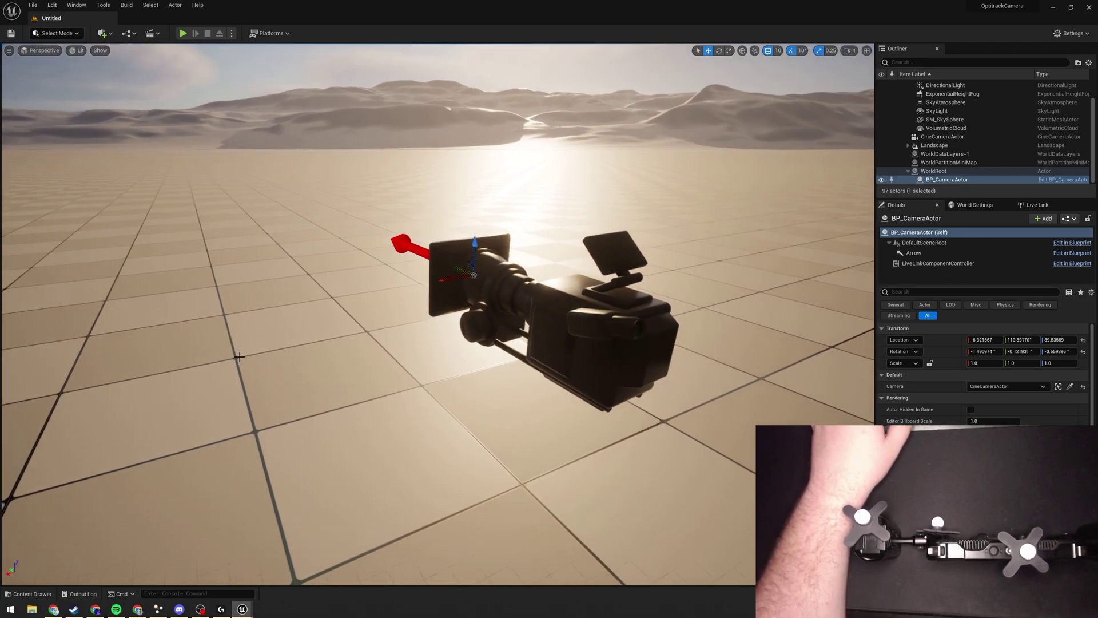
{"action": "middle_click_drag", "start_coordinate": [255, 367], "coordinate": [338, 183]}
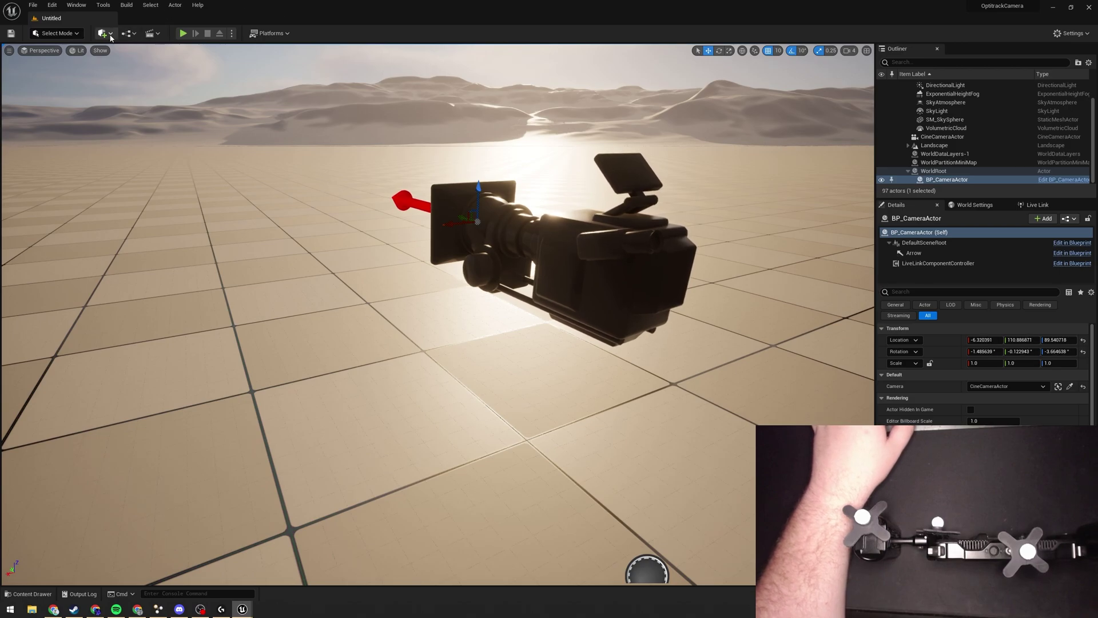
Step: Open Viewport 2 from Window > Viewports and move it to the left
{"action": "left_click", "coordinate": [74, 5]}
{"action": "mouse_move", "coordinate": [101, 37]}
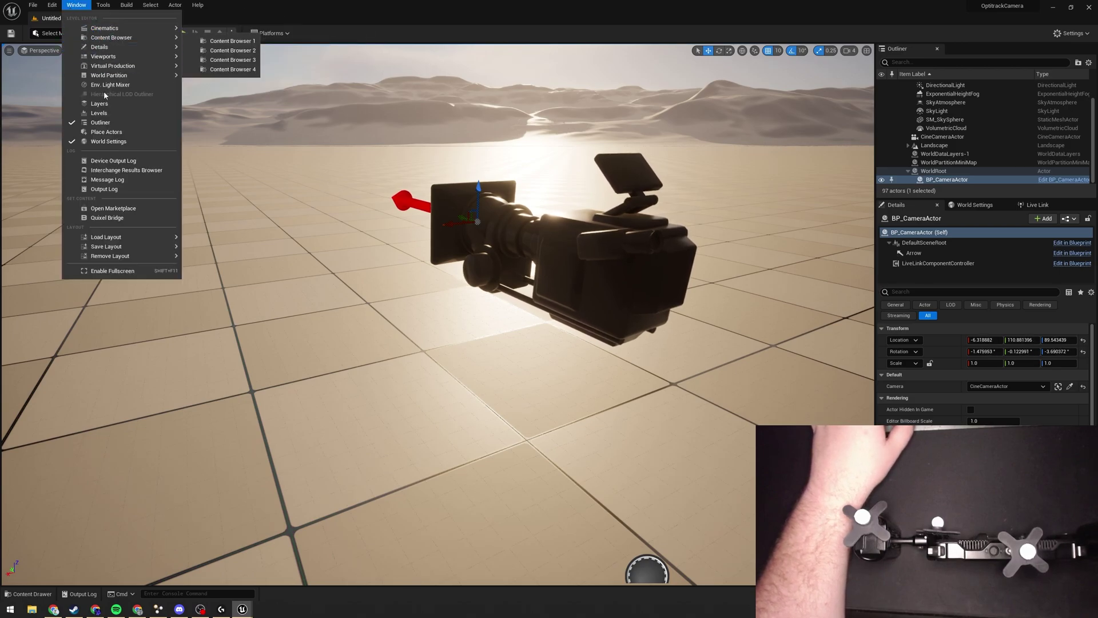
{"action": "mouse_move", "coordinate": [156, 56]}
{"action": "left_click", "coordinate": [204, 73]}
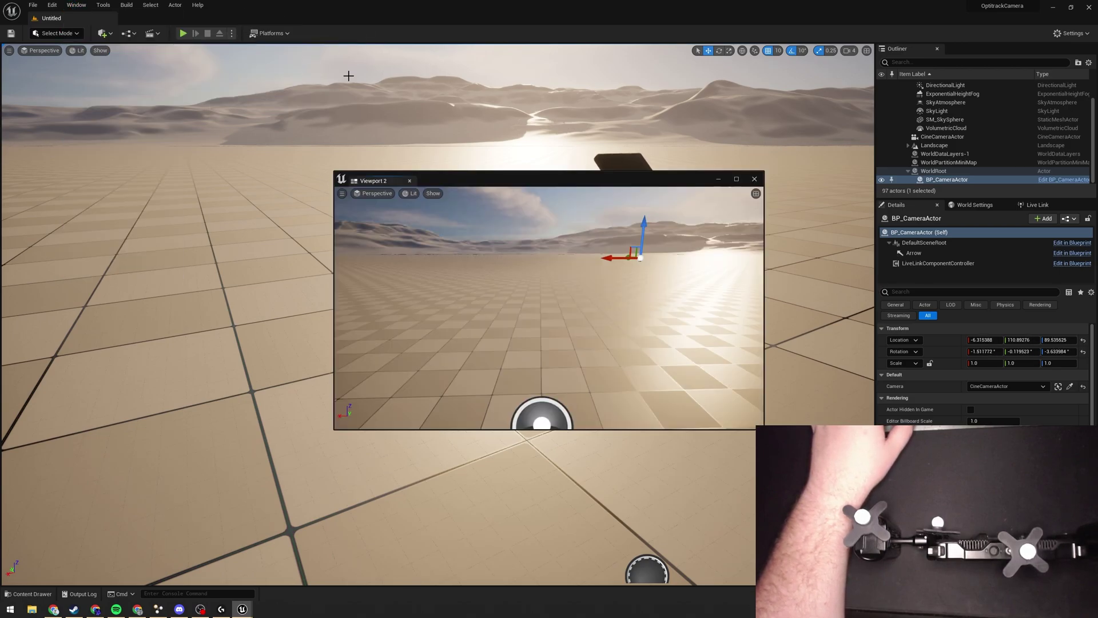
{"action": "left_click_drag", "start_coordinate": [446, 181], "coordinate": [329, 184]}
Step: Give Viewport 2 the Cinematic Viewport layout and pilot CineCameraActor in it
{"action": "left_click", "coordinate": [261, 194]}
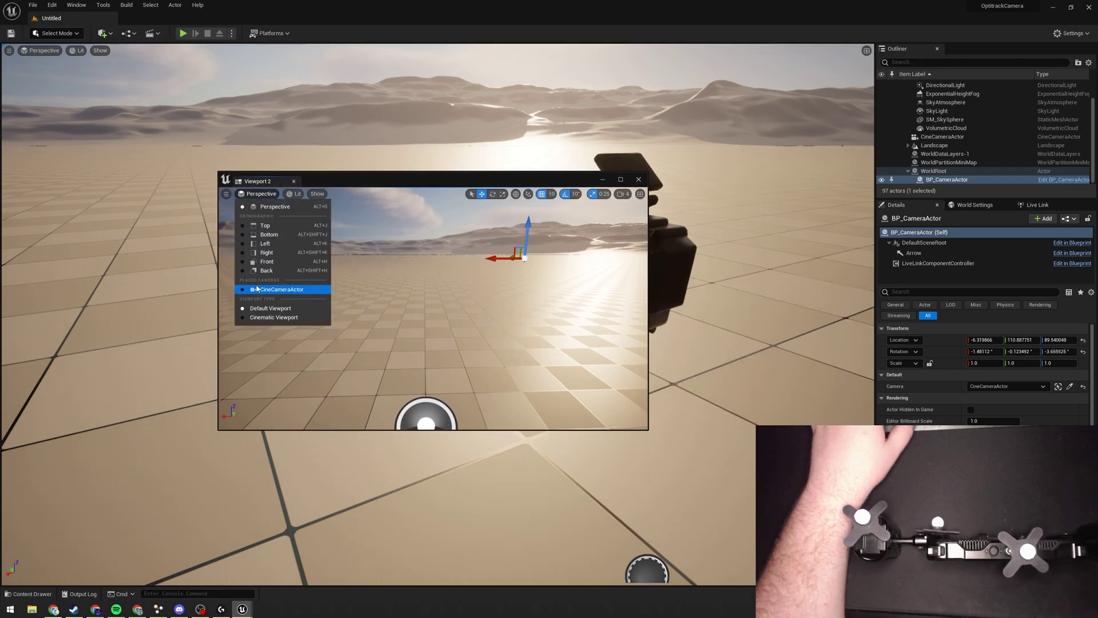
{"action": "left_click", "coordinate": [273, 318]}
{"action": "left_click", "coordinate": [261, 195]}
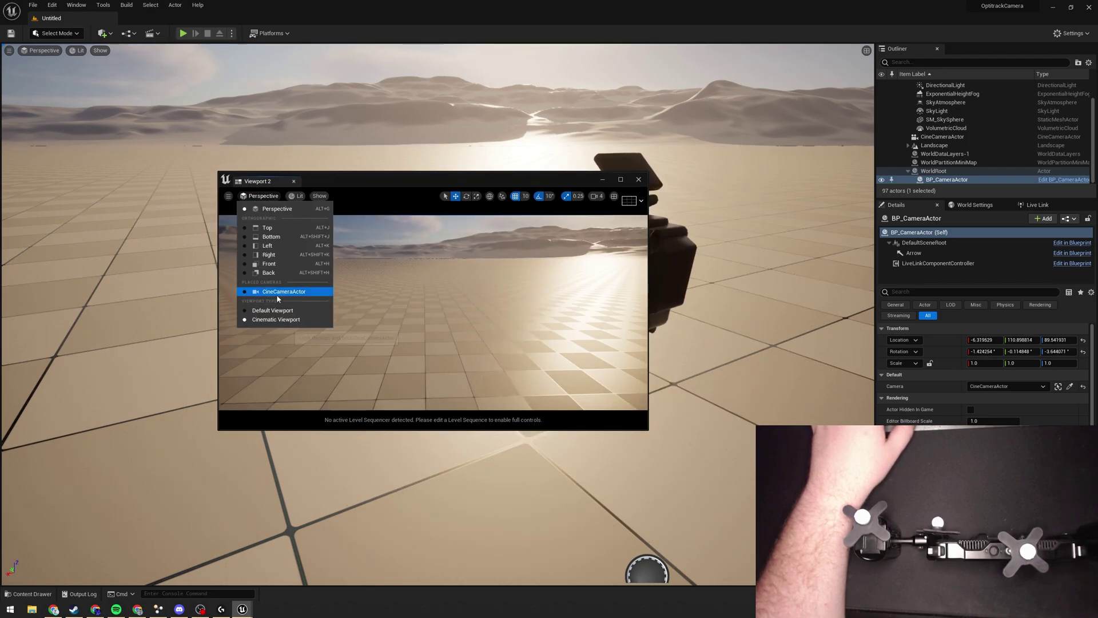
{"action": "left_click", "coordinate": [271, 287]}
{"action": "left_click", "coordinate": [367, 286]}
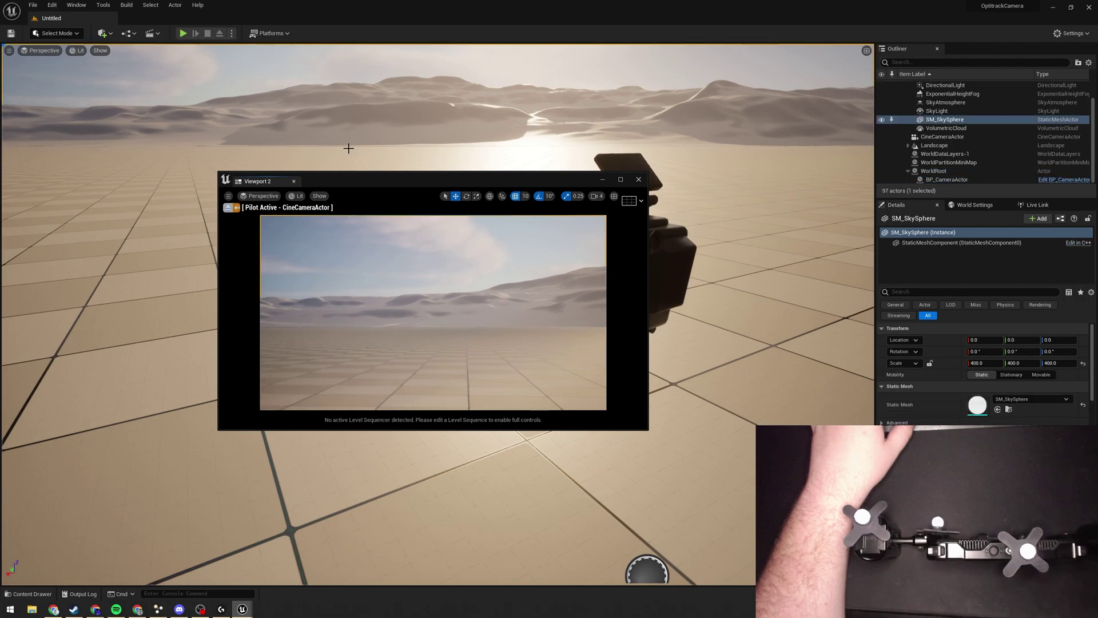
{"action": "left_click_drag", "start_coordinate": [351, 182], "coordinate": [235, 162]}
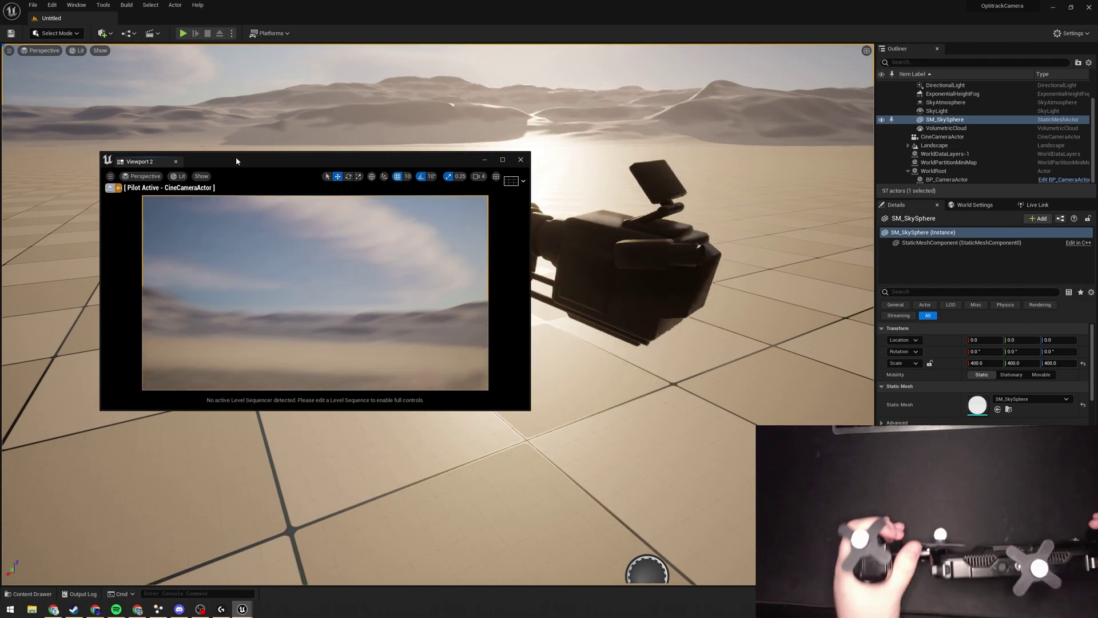
Step: Render the main viewport Unlit, move Viewport 2 up-left, and bring Motive forward
{"action": "left_click", "coordinate": [79, 50]}
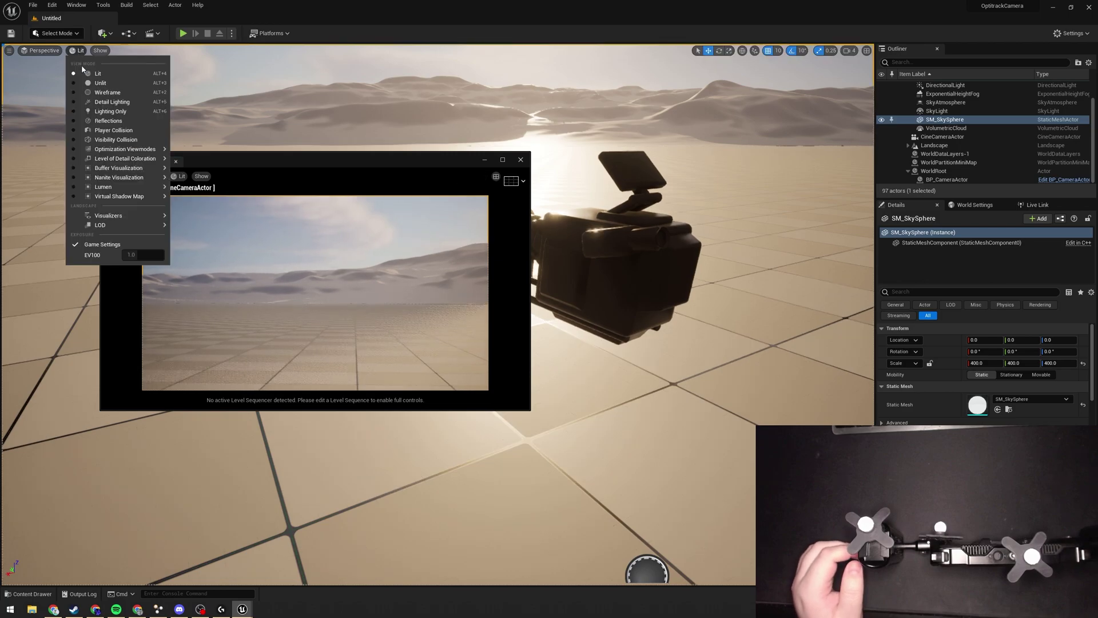
{"action": "left_click", "coordinate": [92, 83]}
{"action": "left_click_drag", "start_coordinate": [423, 159], "coordinate": [389, 185]}
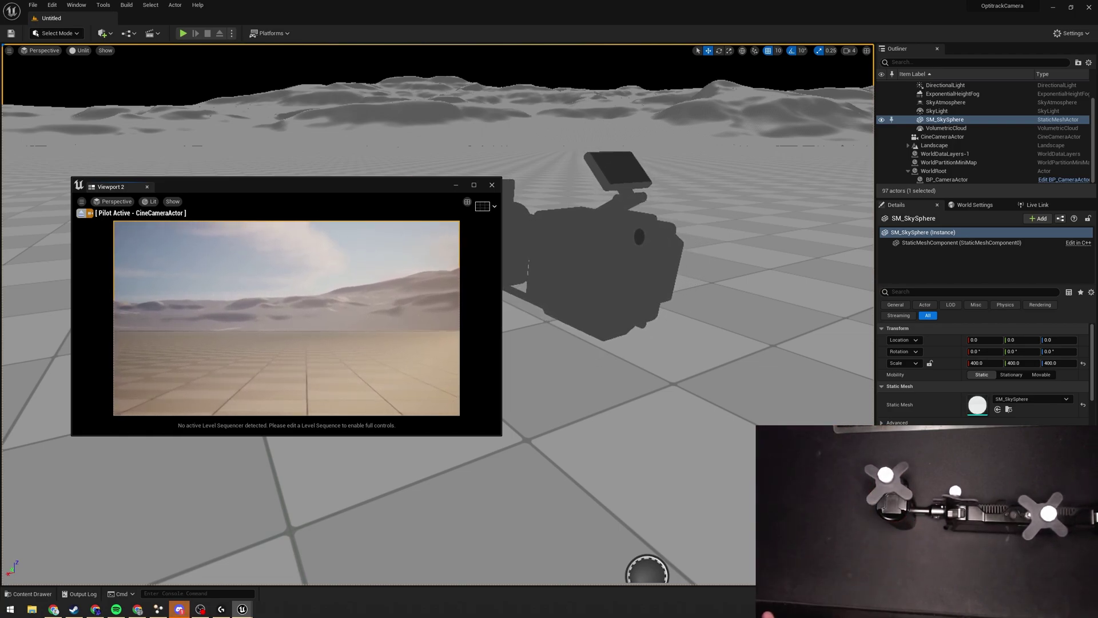
{"action": "left_click", "coordinate": [178, 609]}
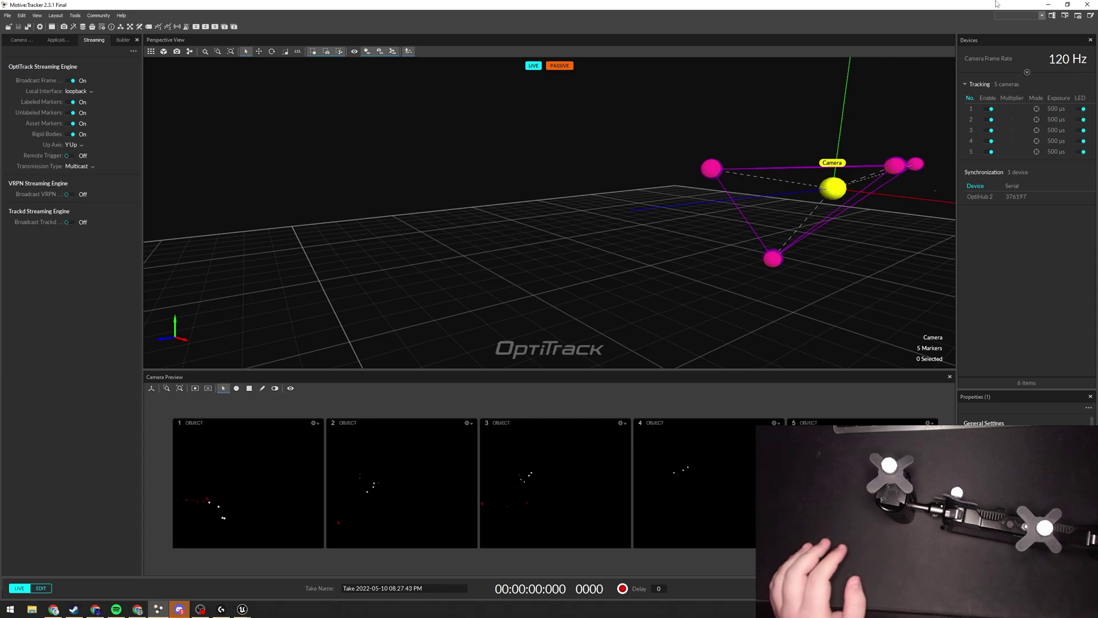
Step: Minimize Motive so the Unreal Editor with the piloted camera view is in front
{"action": "left_click", "coordinate": [1049, 3]}
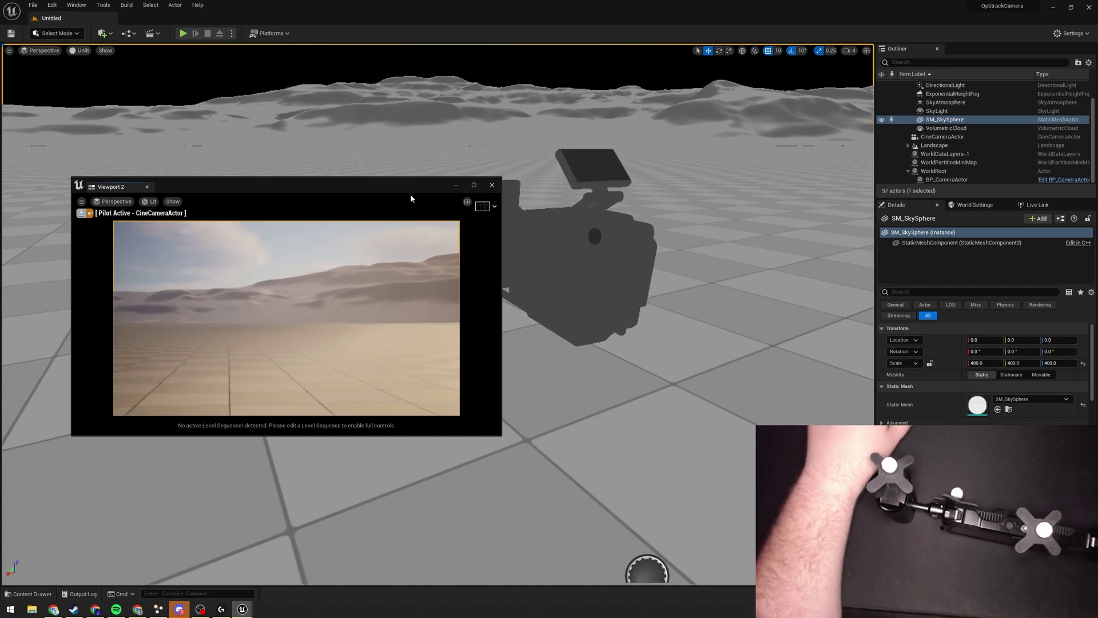
Step: Drag the floating Viewport 2 window down-left to uncover the tracked cine camera
{"action": "left_click_drag", "start_coordinate": [406, 191], "coordinate": [376, 267]}
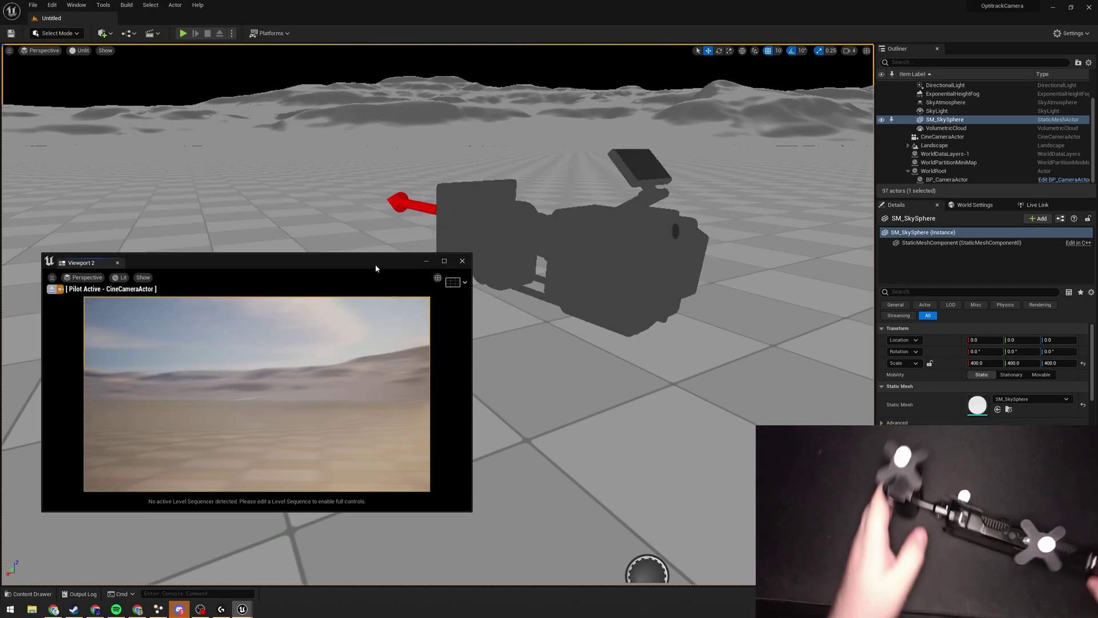